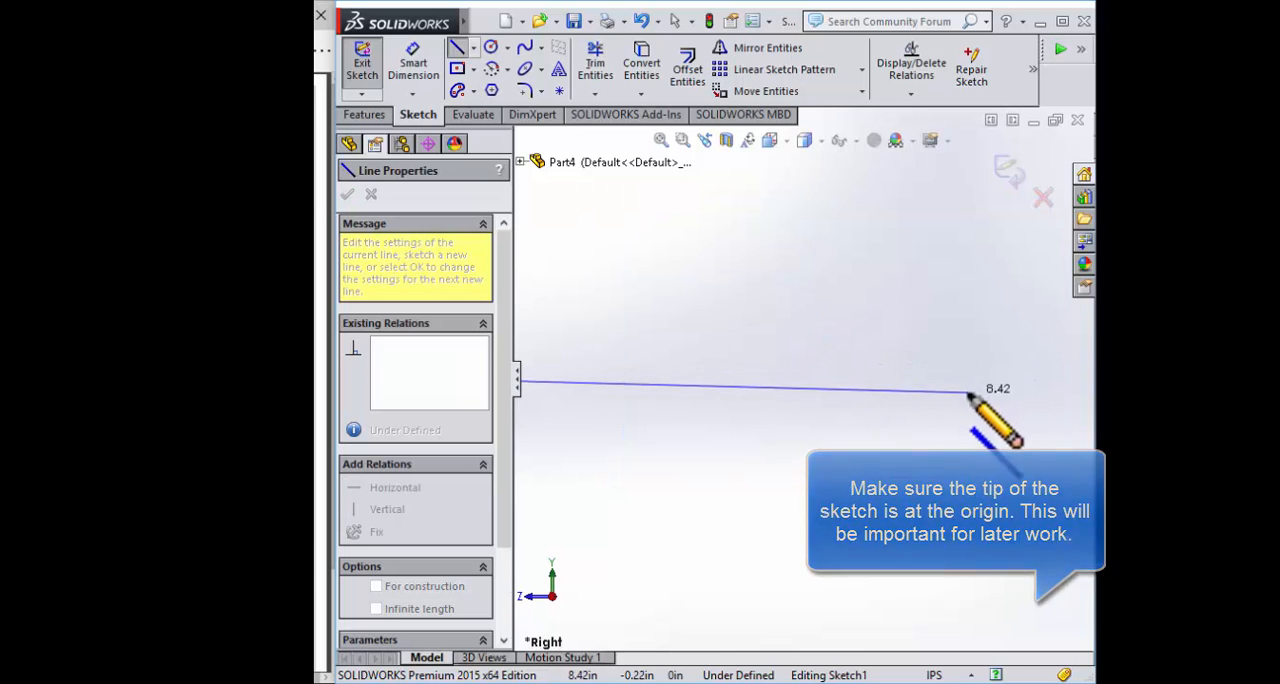
Finish the horizontal base line from the origin at about 9.07 in long
{"action": "scroll", "coordinate": [960, 375], "scroll_direction": "up", "scroll_amount": 1}
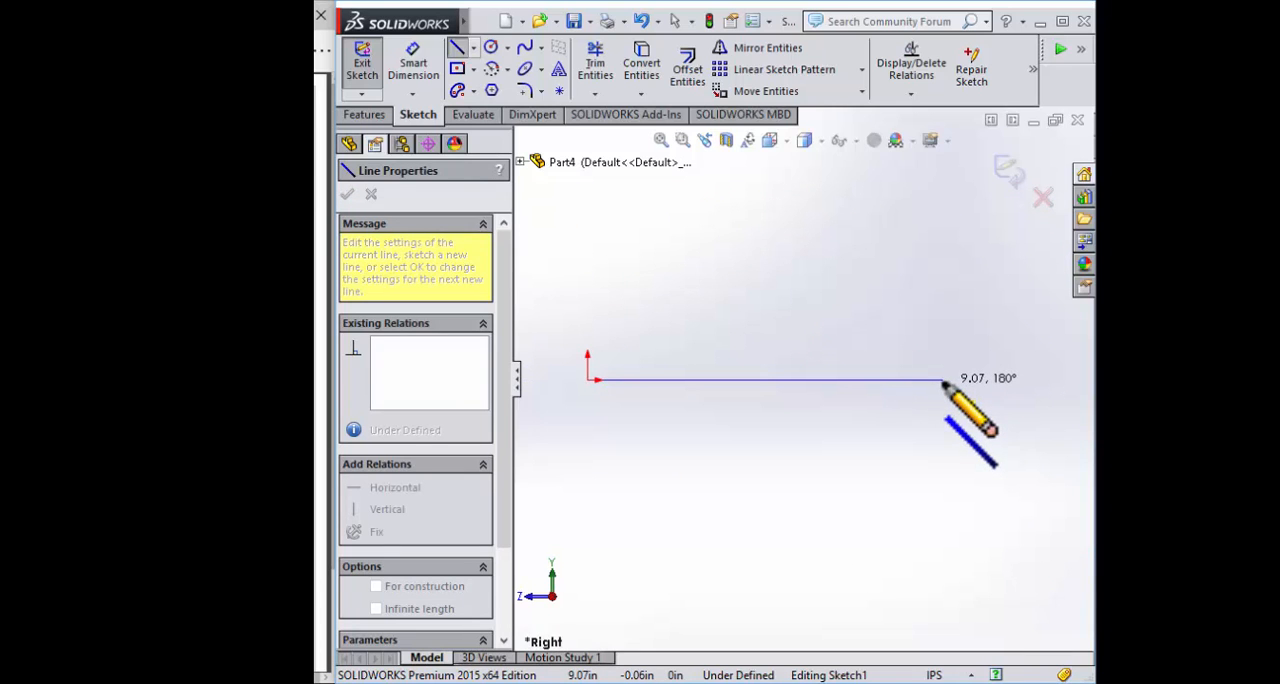
{"action": "left_click", "coordinate": [943, 379]}
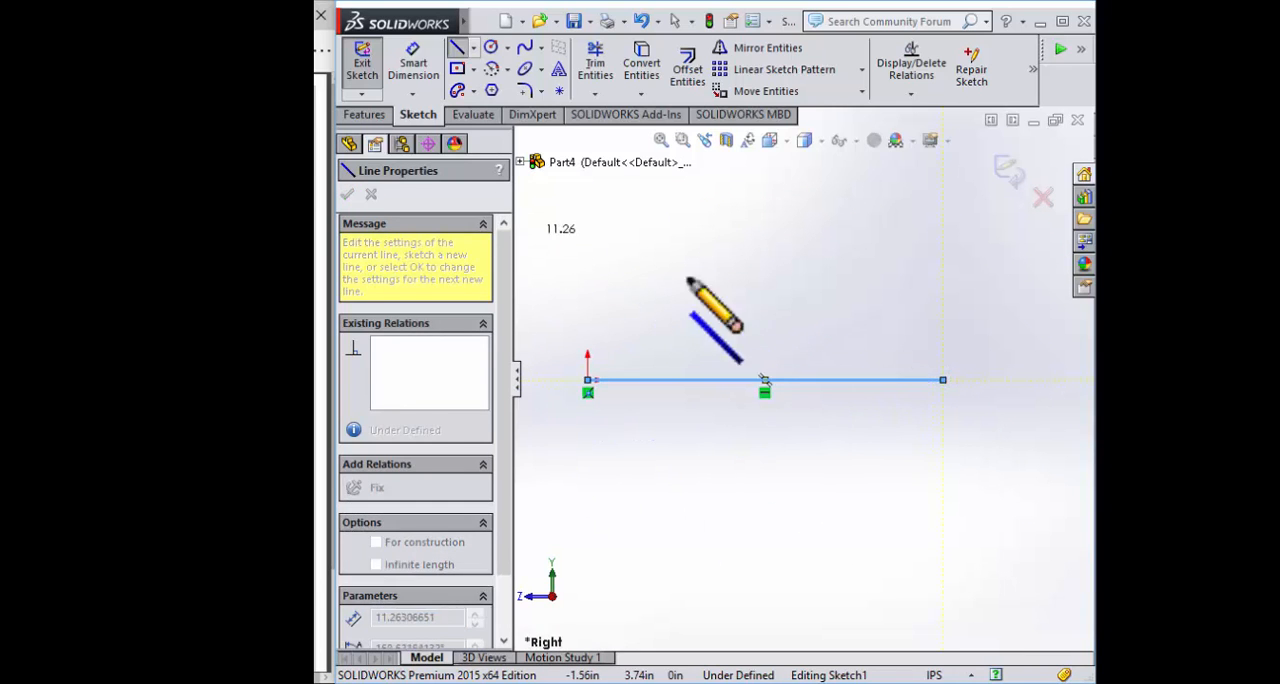
{"action": "key", "text": "Escape"}
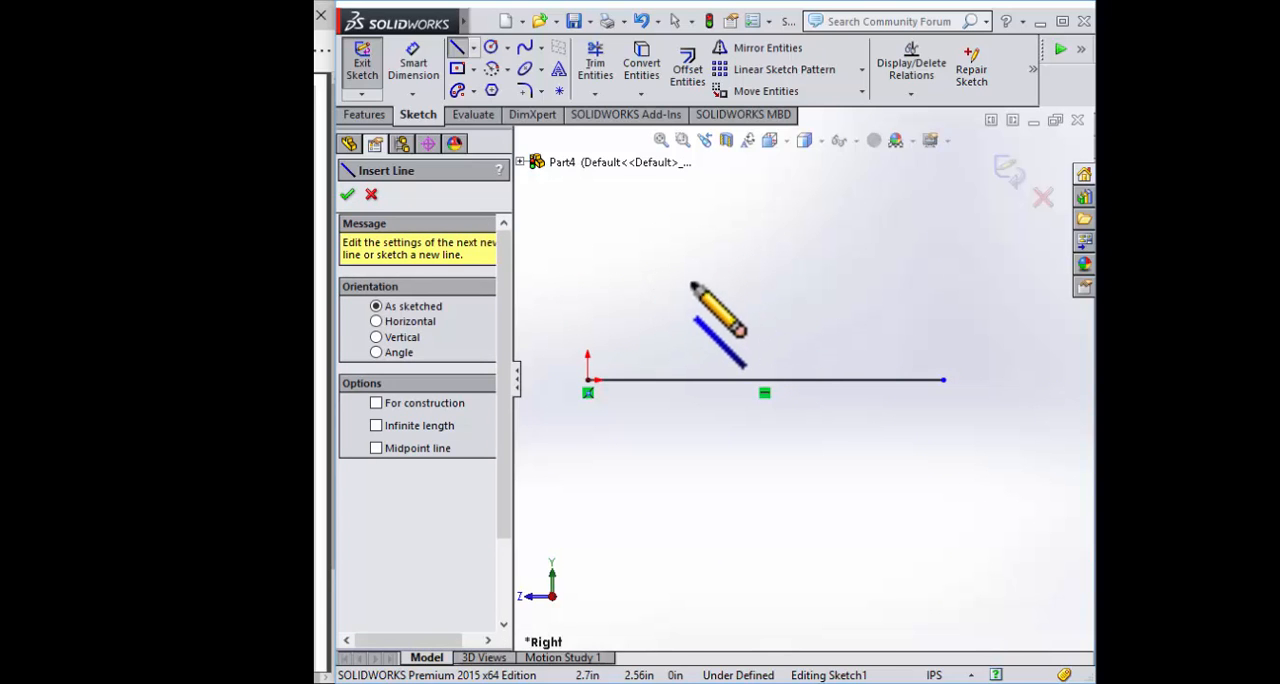
Sketch a horizontal line about 3.85 in long above the base line and delete it
{"action": "left_click", "coordinate": [665, 308]}
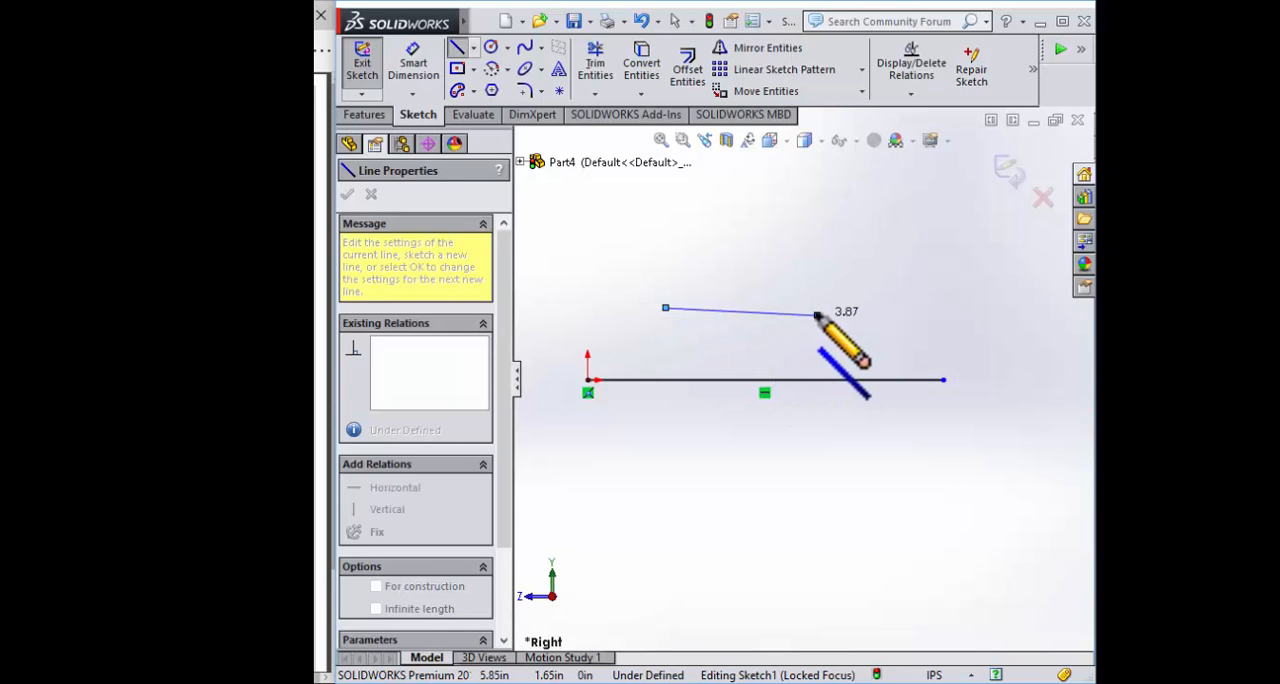
{"action": "left_click", "coordinate": [816, 308]}
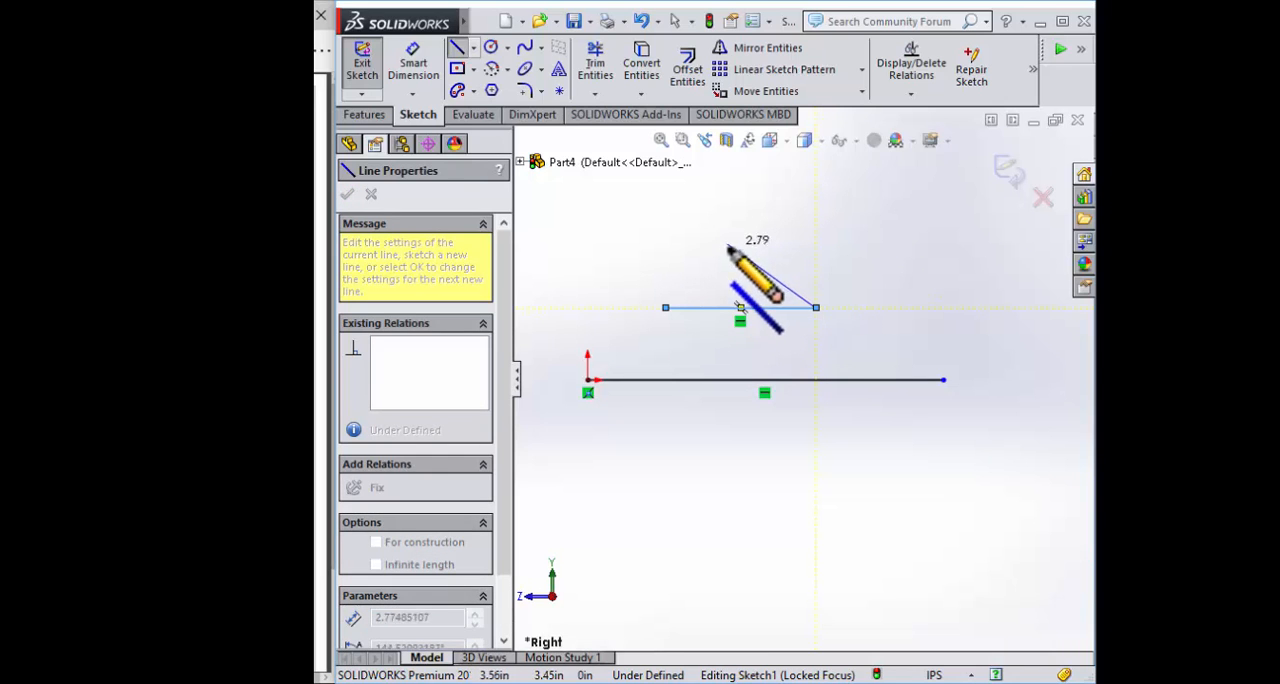
{"action": "key", "text": "Escape"}
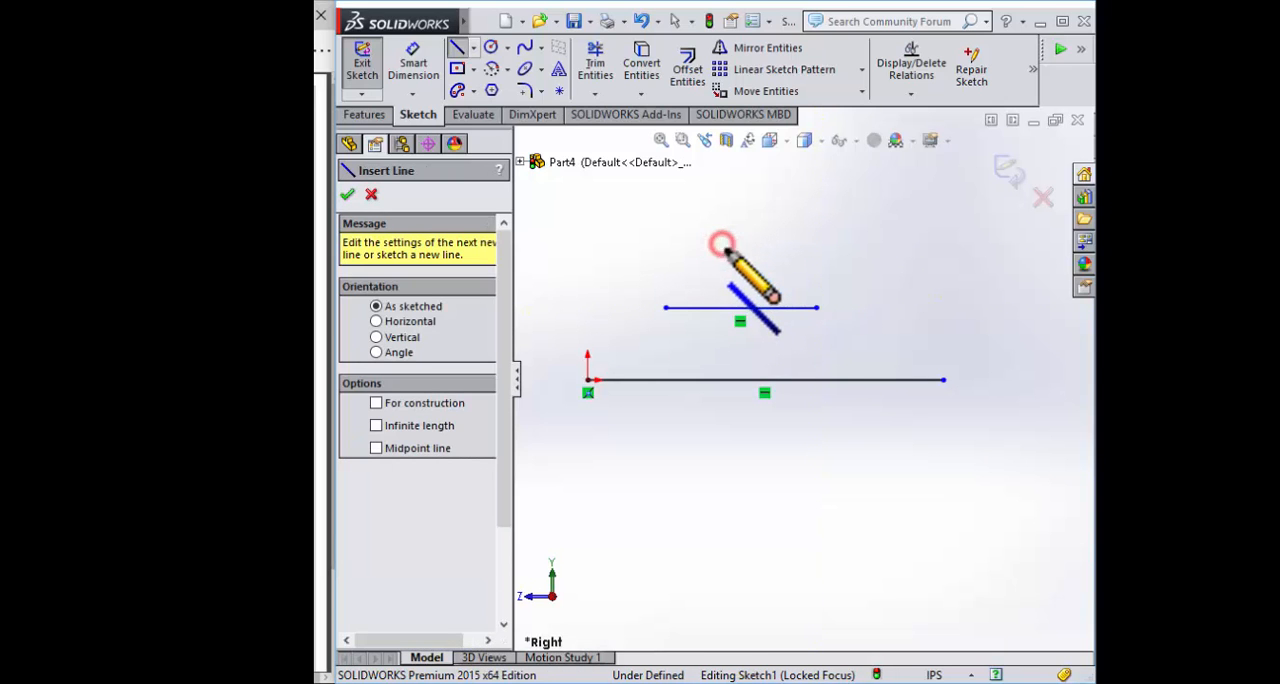
{"action": "key", "text": "Escape"}
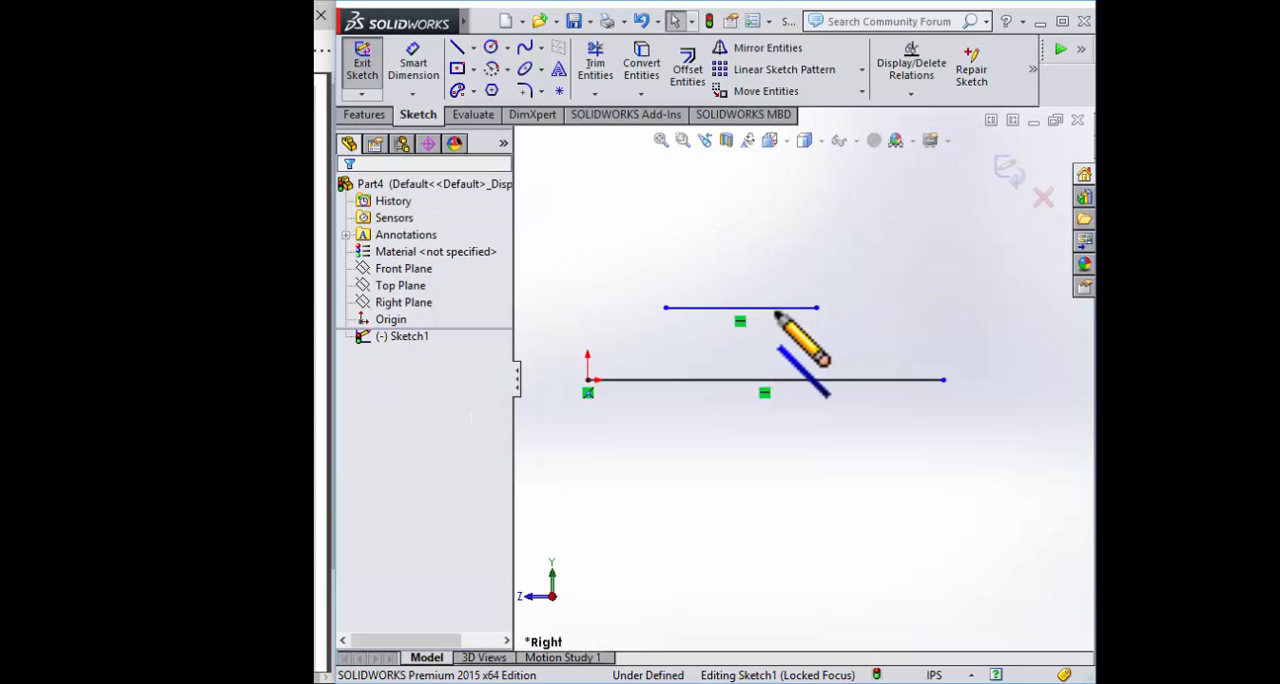
{"action": "left_click", "coordinate": [775, 309]}
{"action": "key", "text": "Delete"}
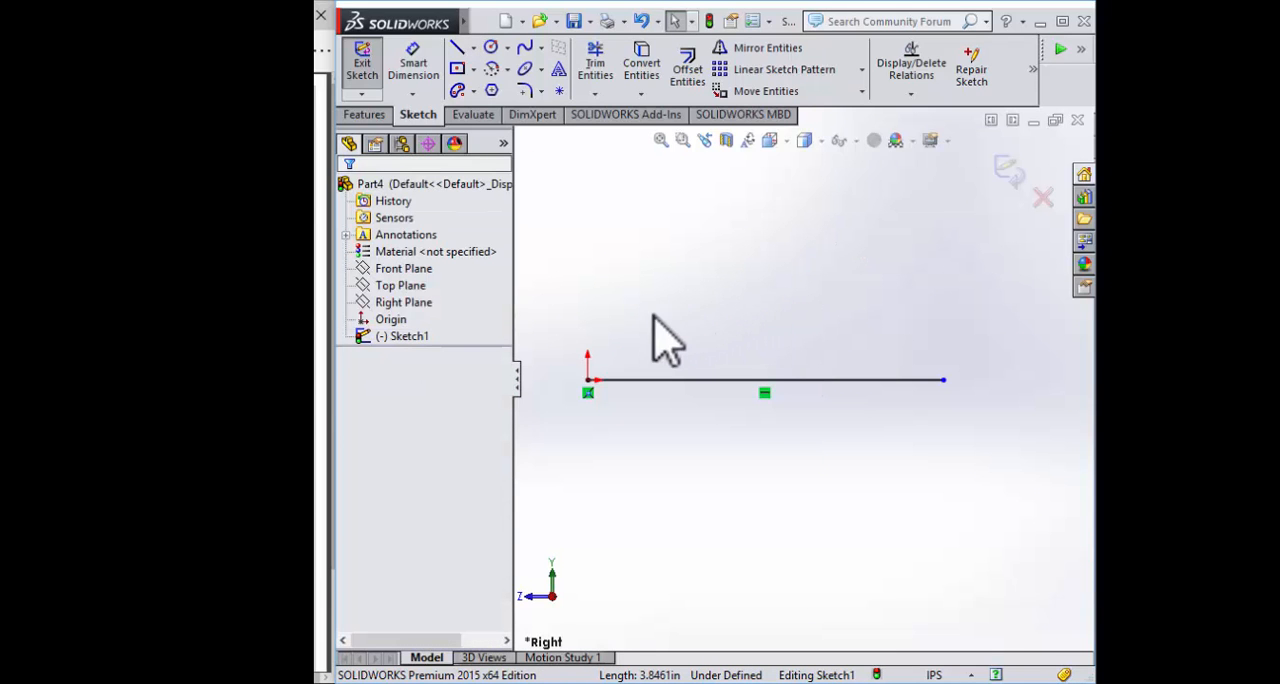
Dimension the horizontal base line's length to 23 in
{"action": "scroll", "coordinate": [795, 305], "scroll_direction": "down", "scroll_amount": 2}
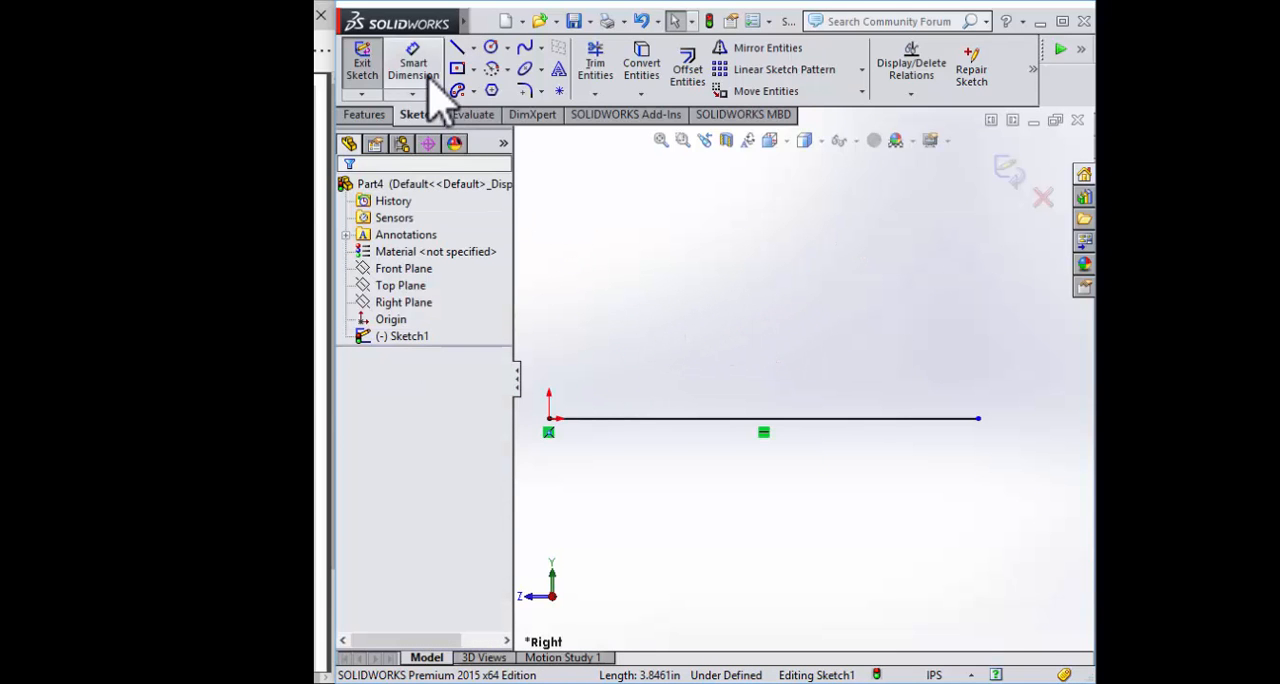
{"action": "left_click", "coordinate": [414, 64]}
{"action": "left_click", "coordinate": [683, 418]}
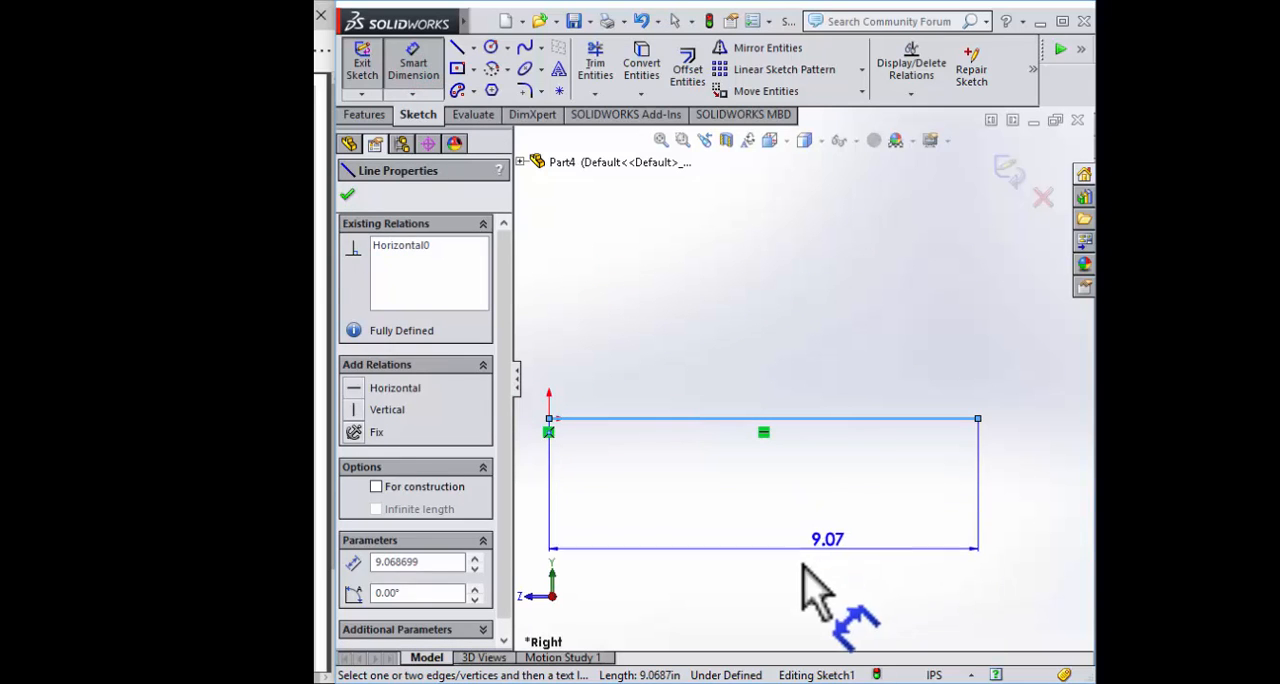
{"action": "left_click", "coordinate": [840, 545]}
{"action": "type", "text": "20"}
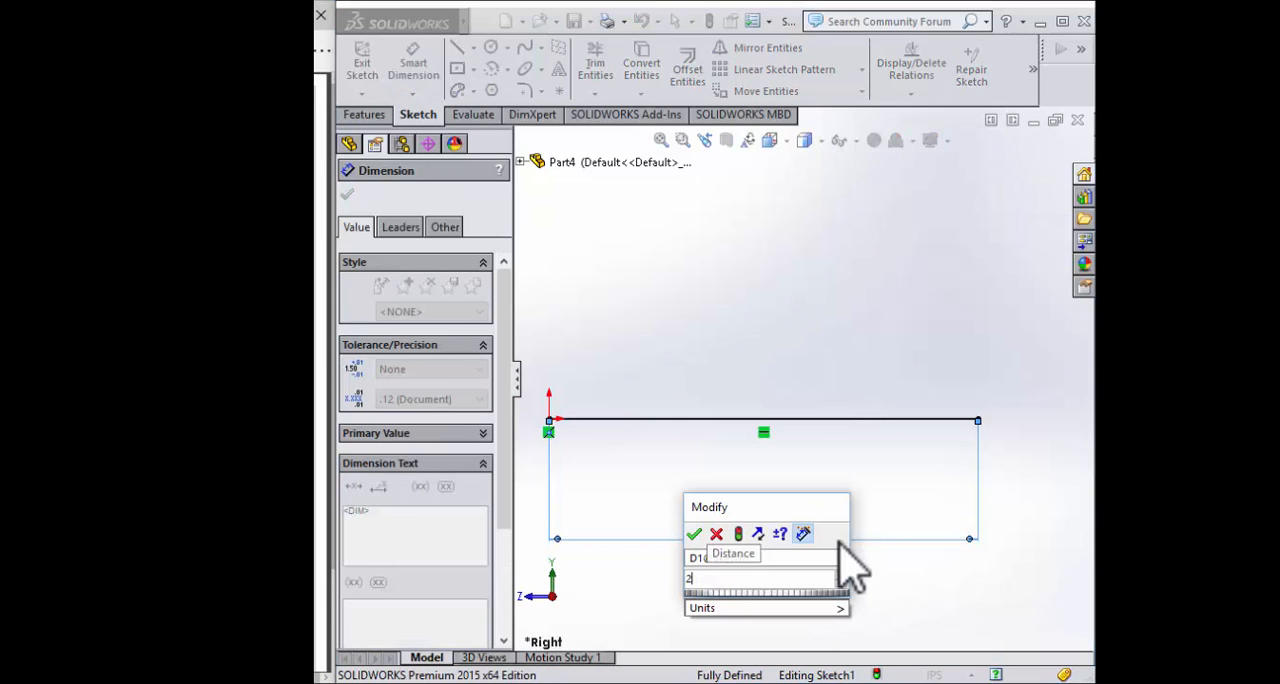
{"action": "type", "text": "3"}
{"action": "key", "text": "Return"}
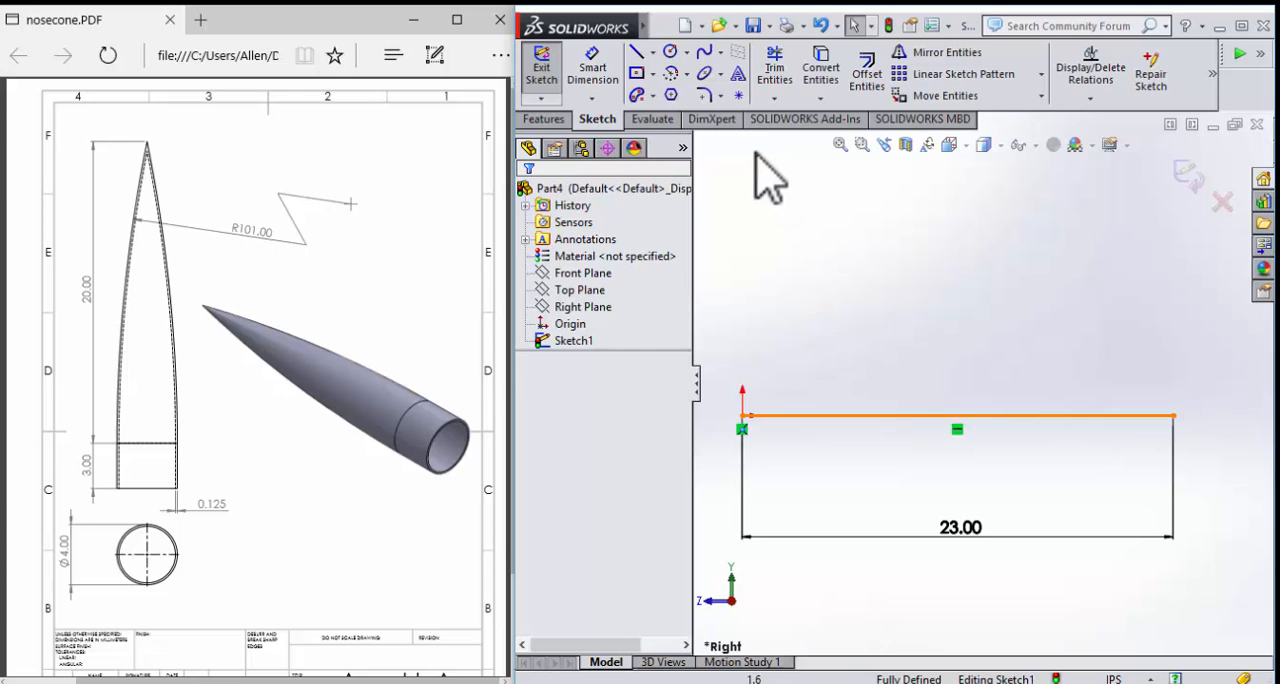
Sketch a vertical line about 3.76 in long upward from the base line's end away from the origin
{"action": "left_click", "coordinate": [638, 54]}
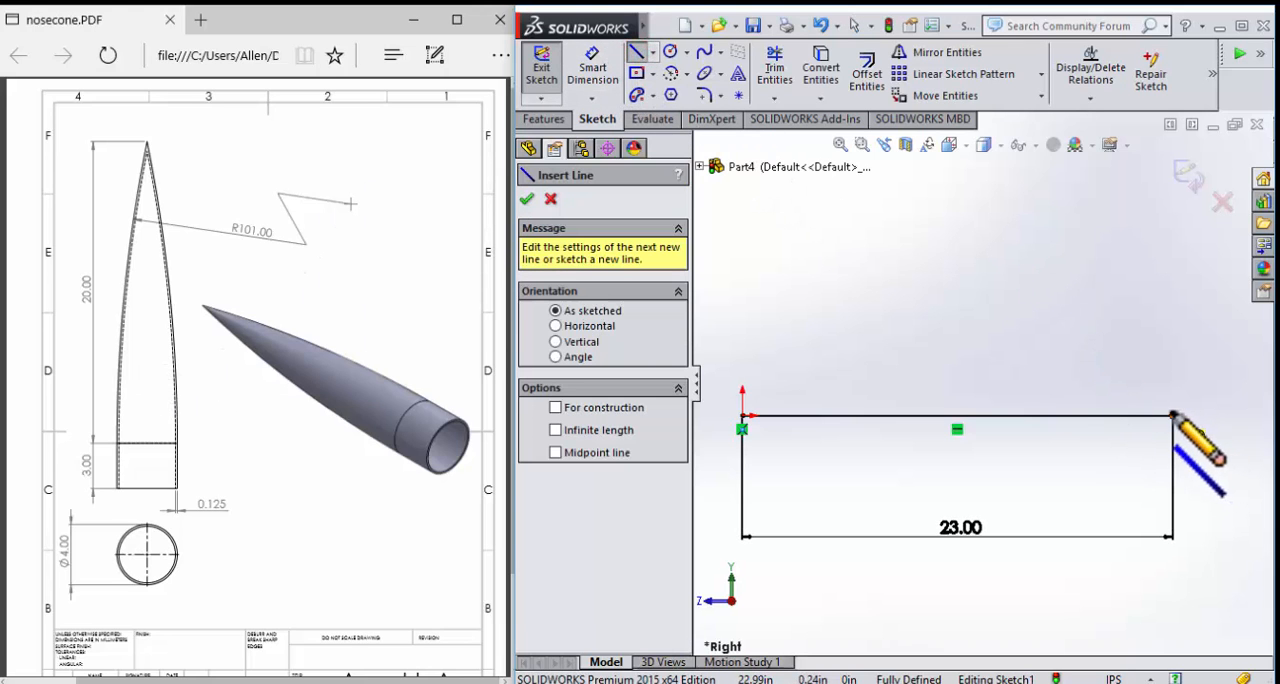
{"action": "left_click", "coordinate": [1173, 415]}
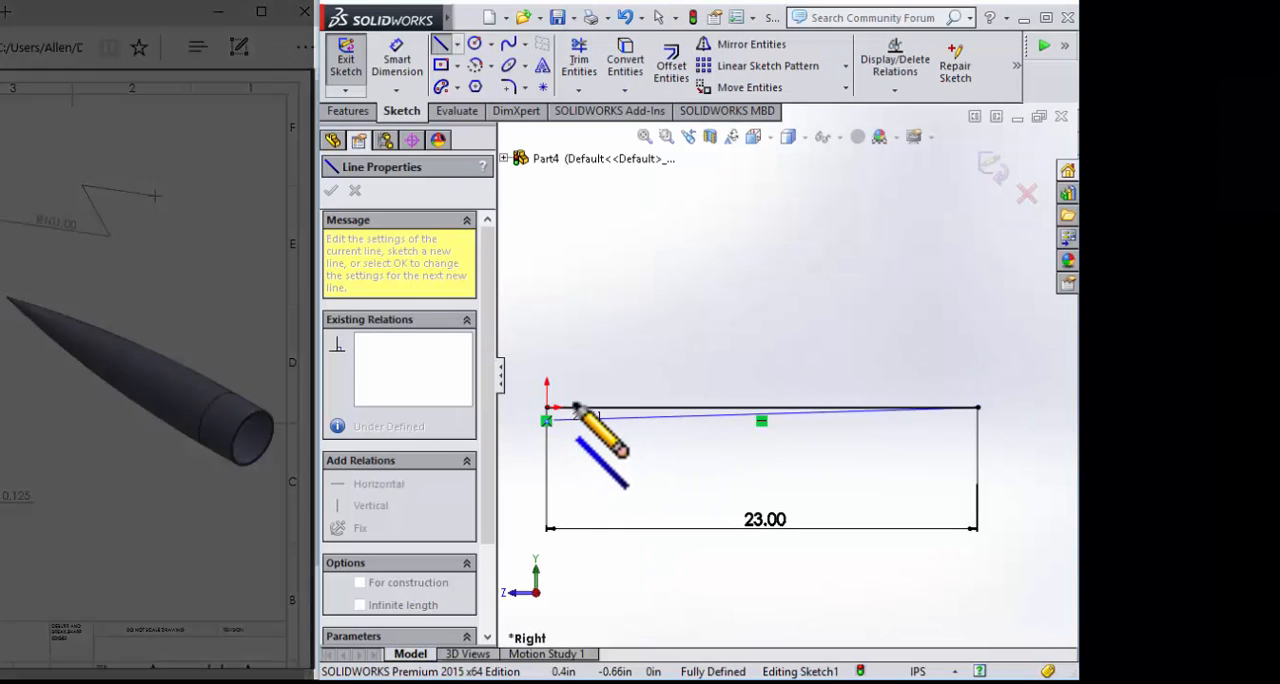
{"action": "left_click", "coordinate": [978, 338]}
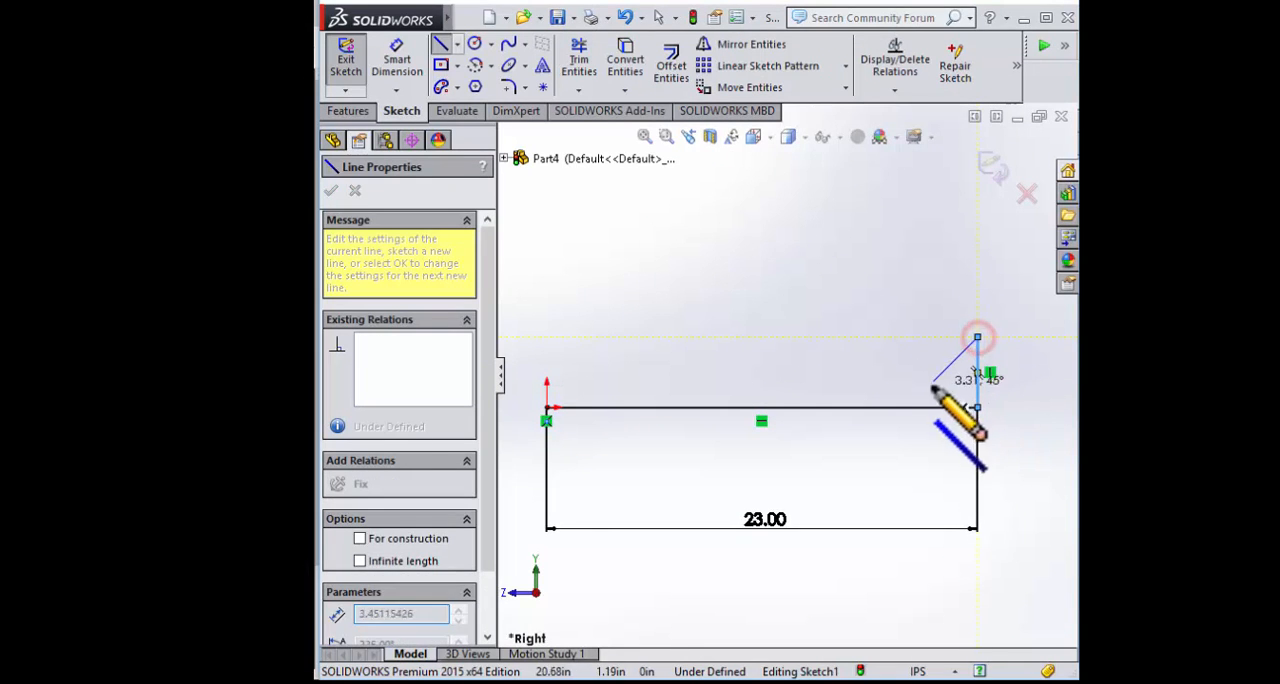
{"action": "key", "text": "Escape"}
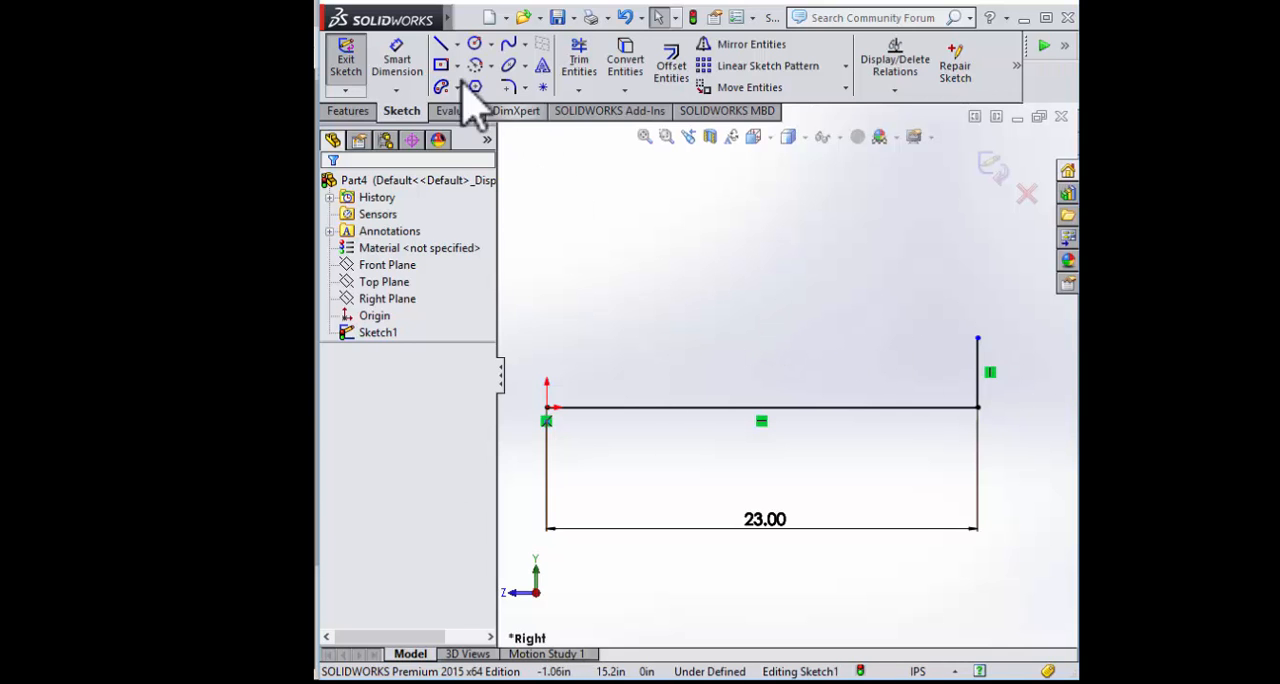
Dimension the vertical end line's length to 2 in
{"action": "left_click", "coordinate": [392, 66]}
{"action": "left_click", "coordinate": [978, 378]}
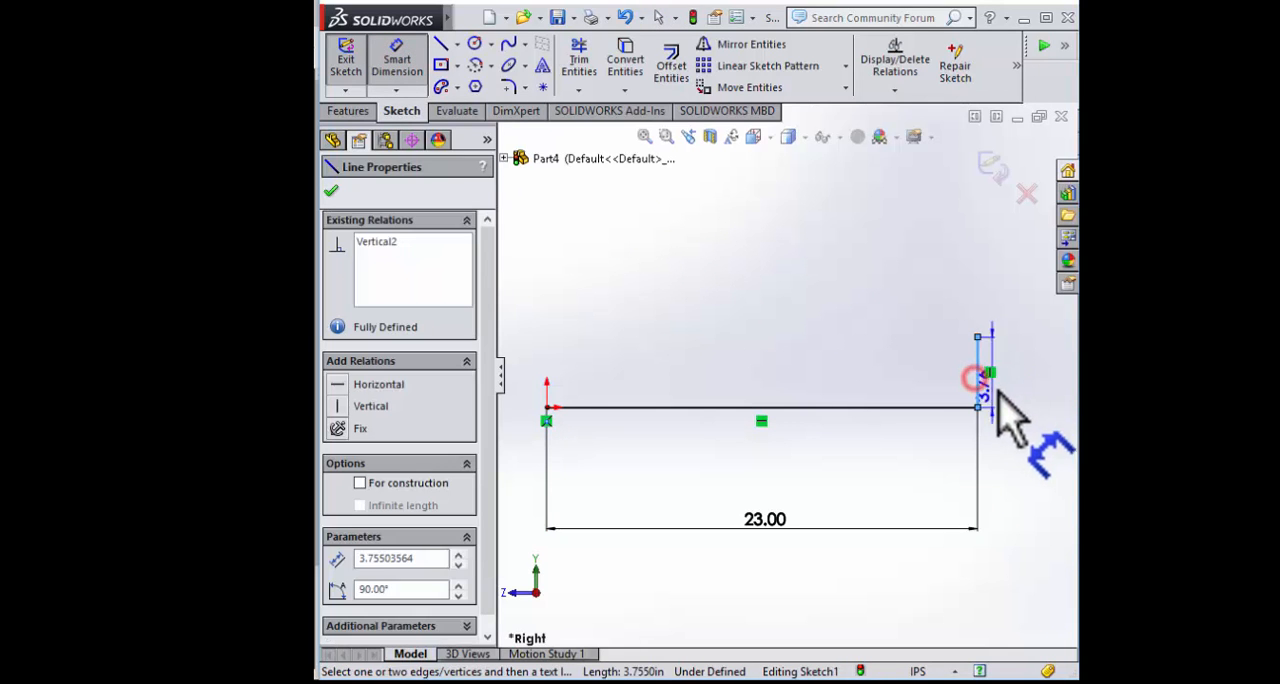
{"action": "left_click", "coordinate": [1034, 465]}
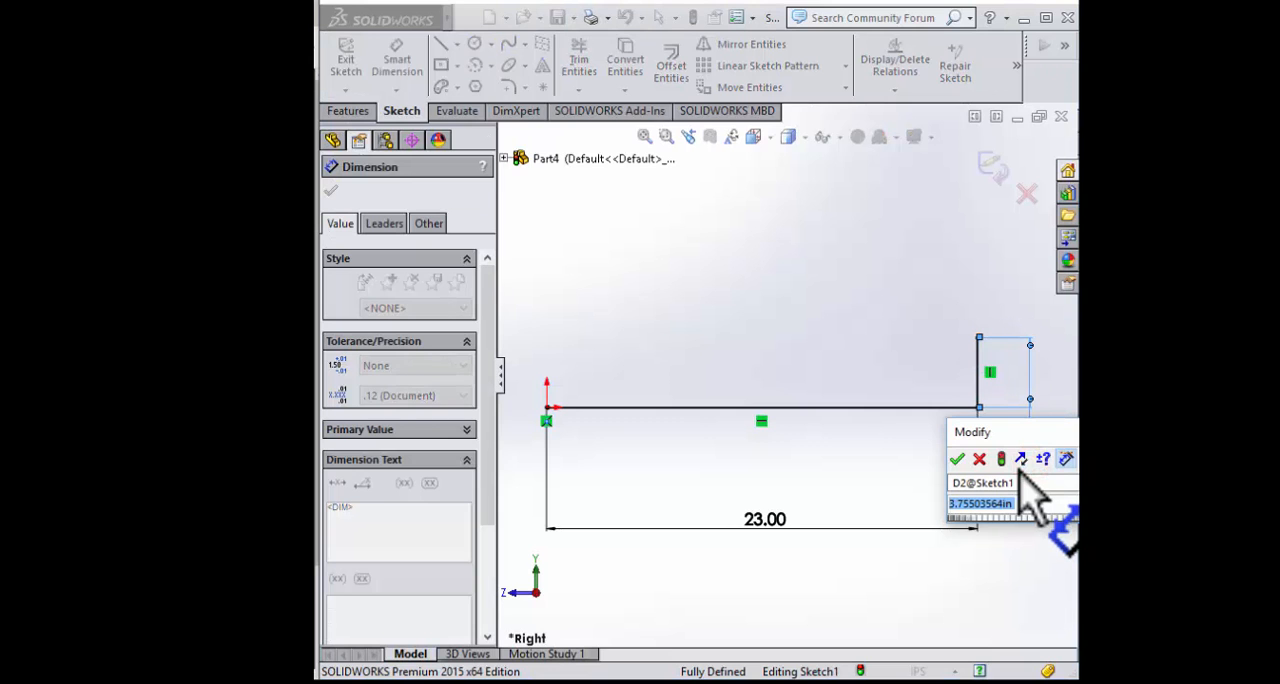
{"action": "type", "text": "2"}
{"action": "key", "text": "Return"}
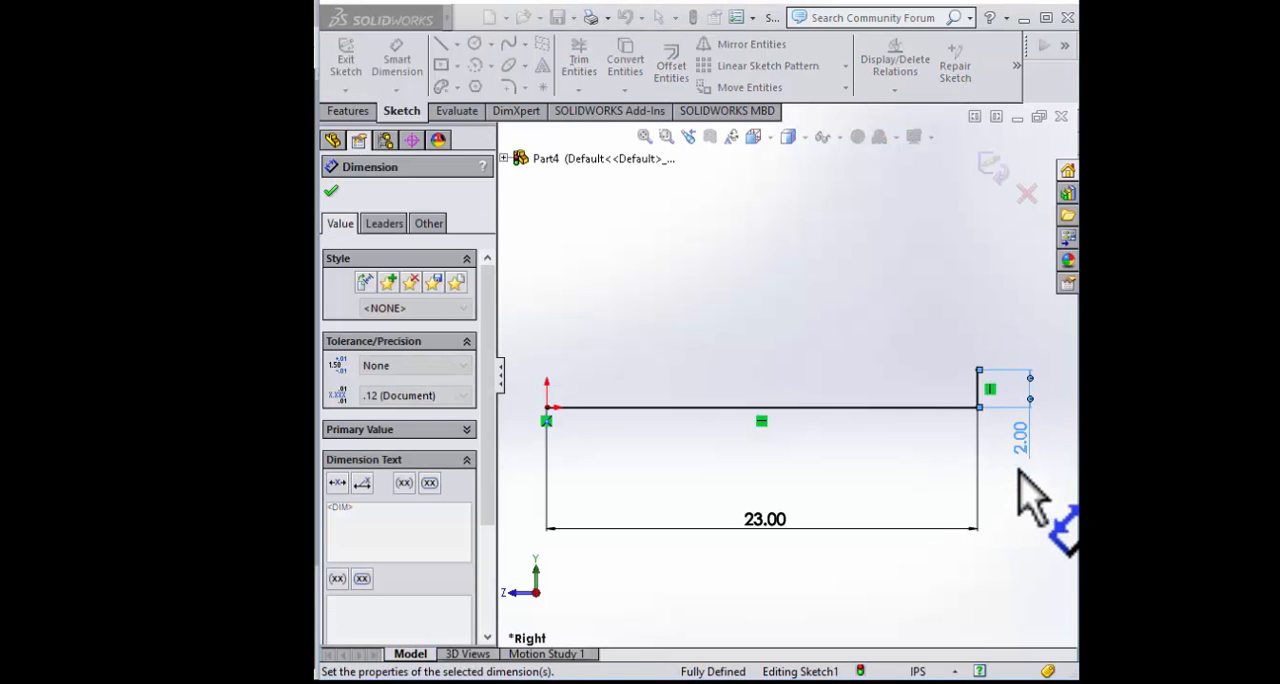
{"action": "middle_click", "coordinate": [891, 431]}
{"action": "left_click", "coordinate": [890, 431]}
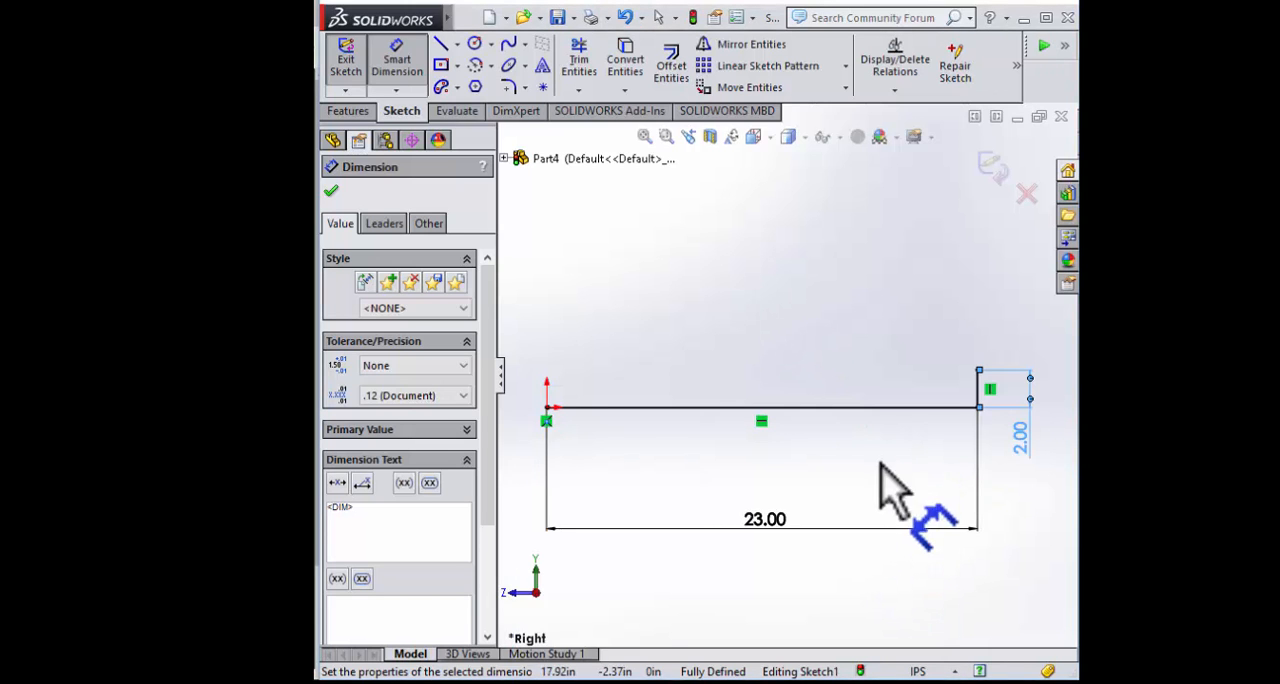
{"action": "scroll", "coordinate": [926, 436], "scroll_direction": "up", "scroll_amount": 2}
{"action": "scroll", "coordinate": [926, 436], "scroll_direction": "down", "scroll_amount": 2}
{"action": "scroll", "coordinate": [849, 371], "scroll_direction": "up", "scroll_amount": 2}
{"action": "scroll", "coordinate": [783, 343], "scroll_direction": "down", "scroll_amount": 3}
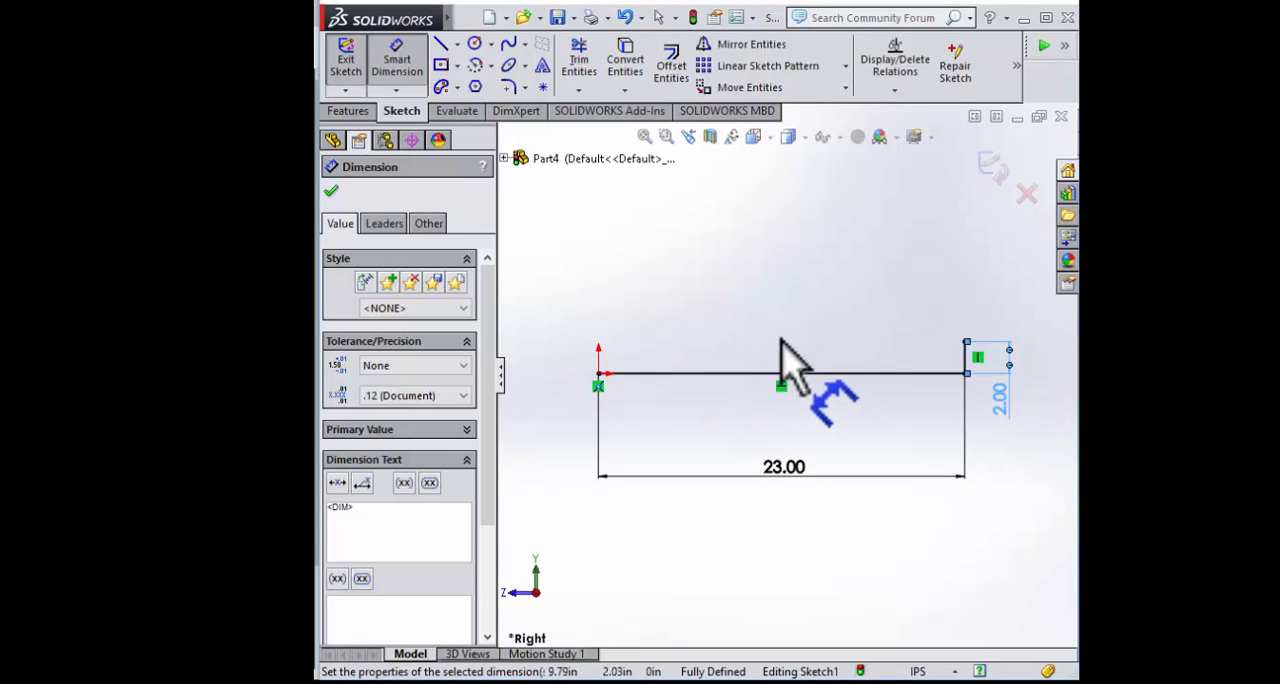
{"action": "scroll", "coordinate": [795, 352], "scroll_direction": "up", "scroll_amount": 1}
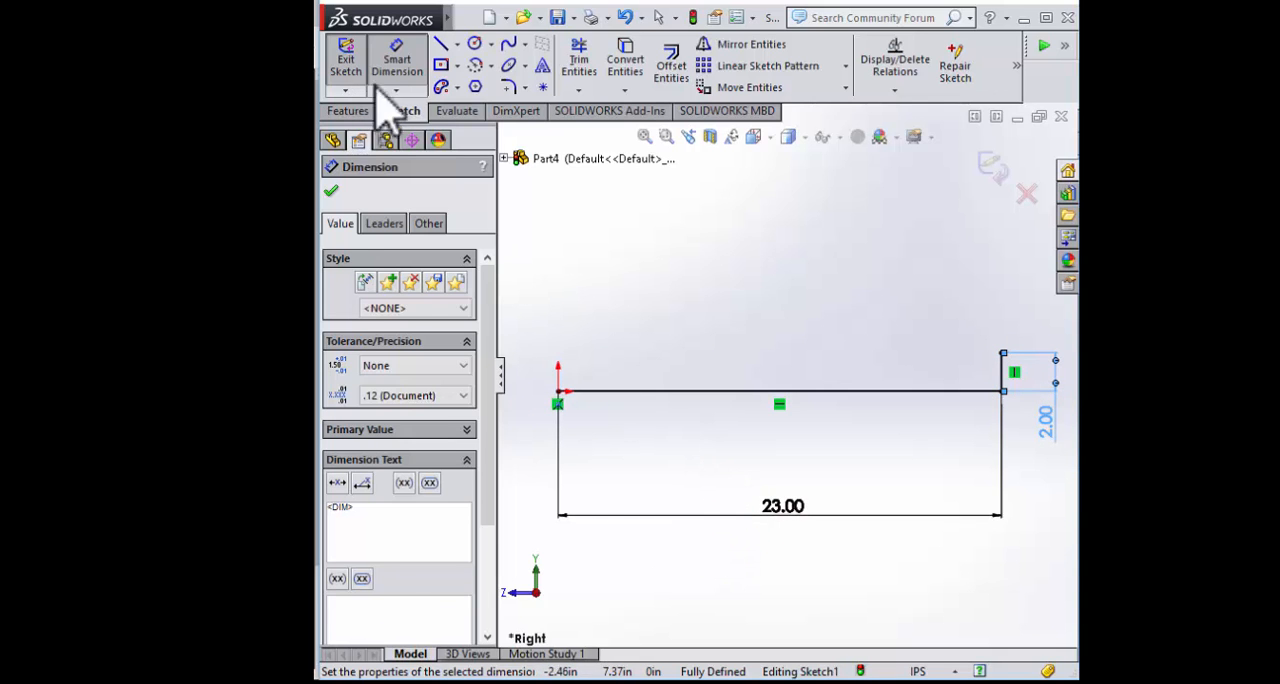
Sketch a horizontal line from the vertical line's upper end back toward the origin and dimension it to 3 in
{"action": "left_click", "coordinate": [443, 46]}
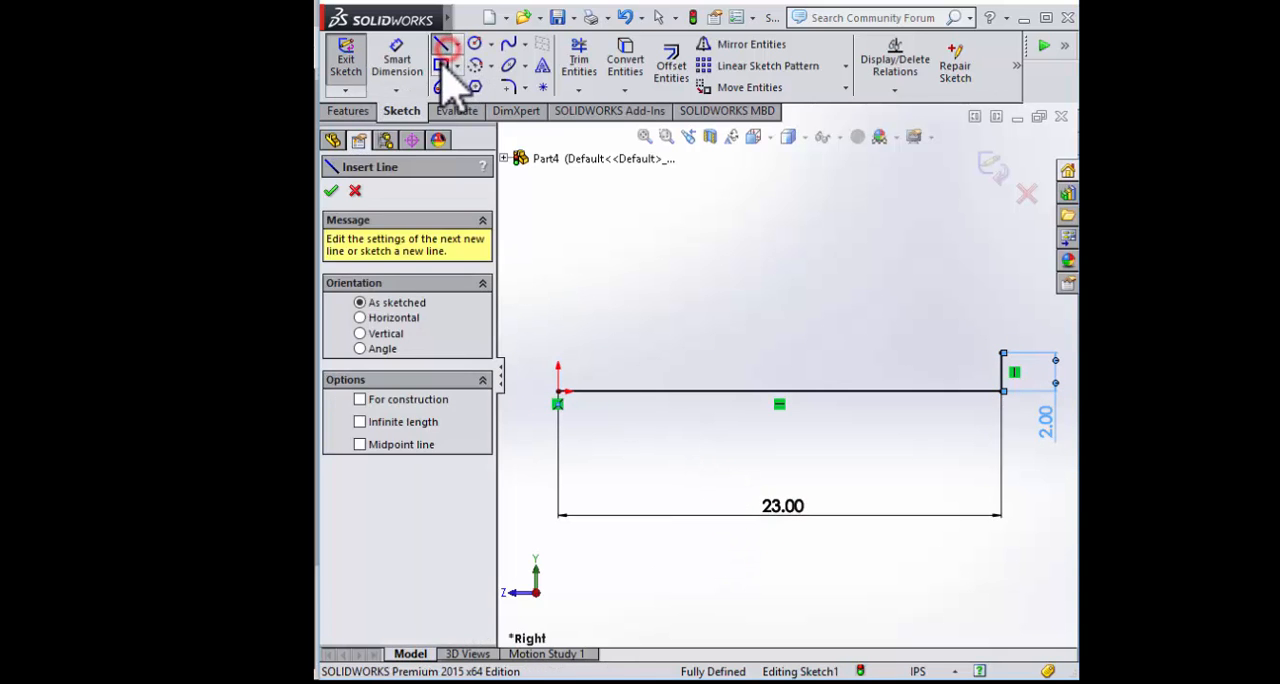
{"action": "left_click", "coordinate": [1001, 354]}
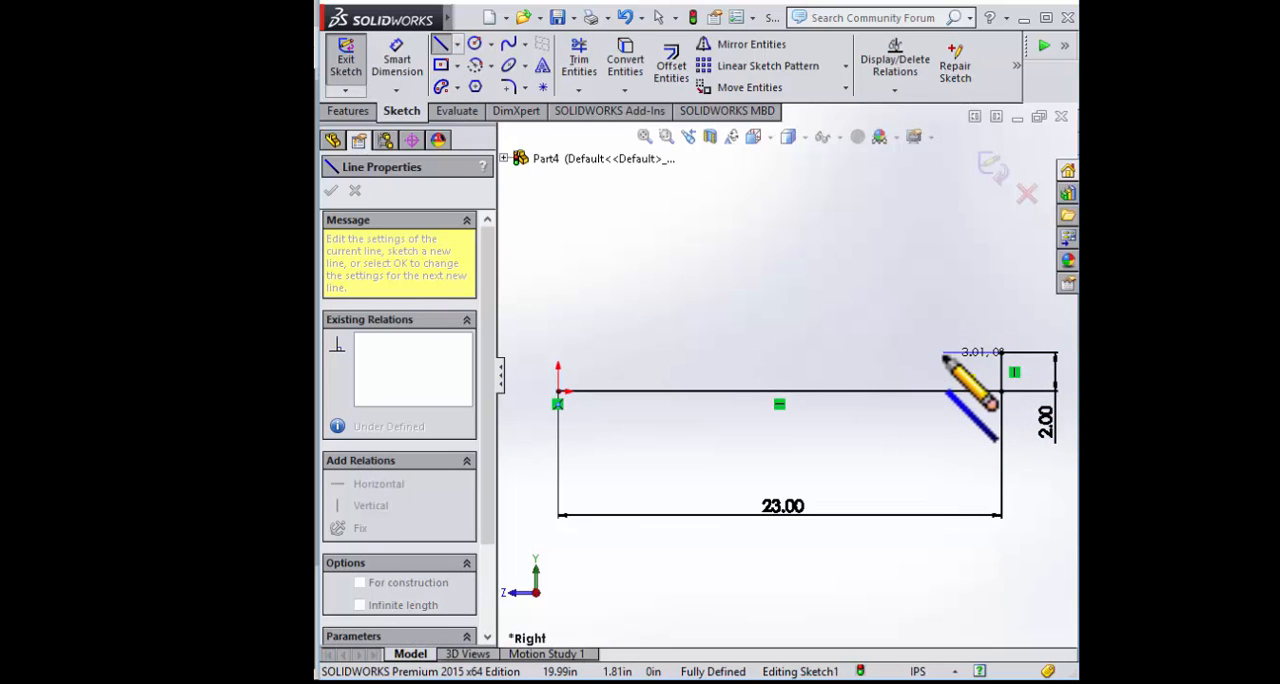
{"action": "left_click", "coordinate": [397, 60]}
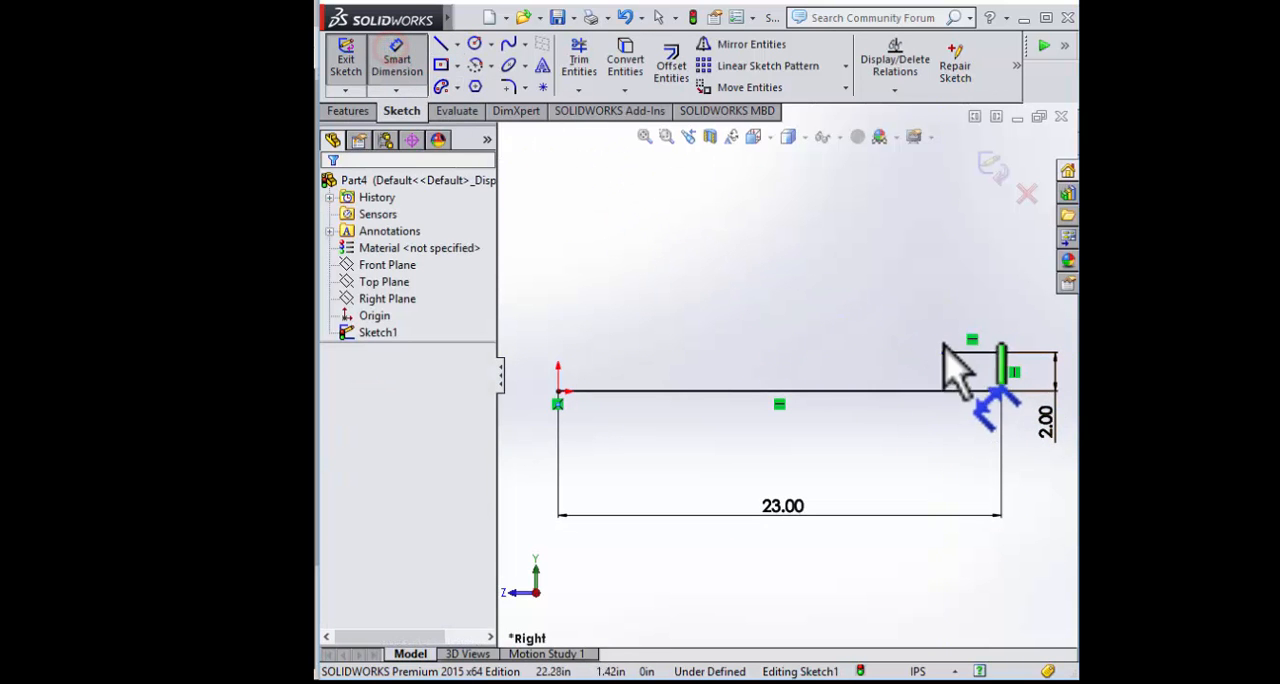
{"action": "left_click", "coordinate": [968, 352]}
{"action": "left_click", "coordinate": [1032, 286]}
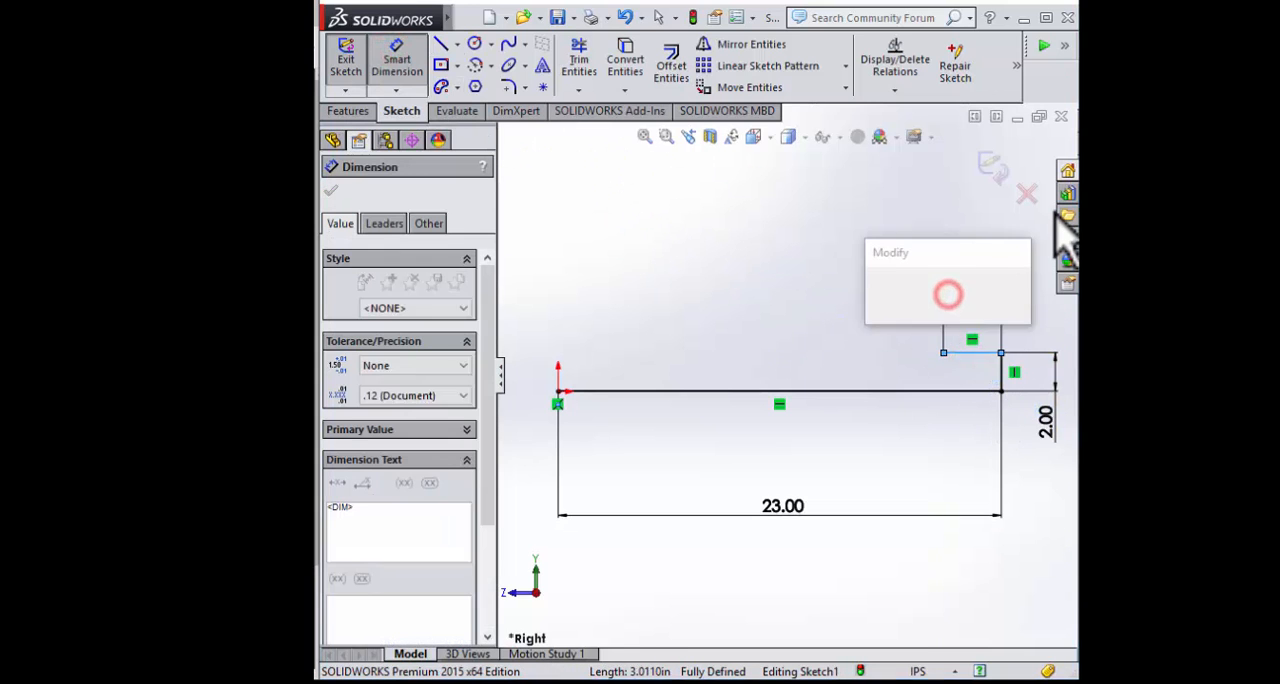
{"action": "type", "text": "3"}
{"action": "key", "text": "Return"}
{"action": "key", "text": "Escape"}
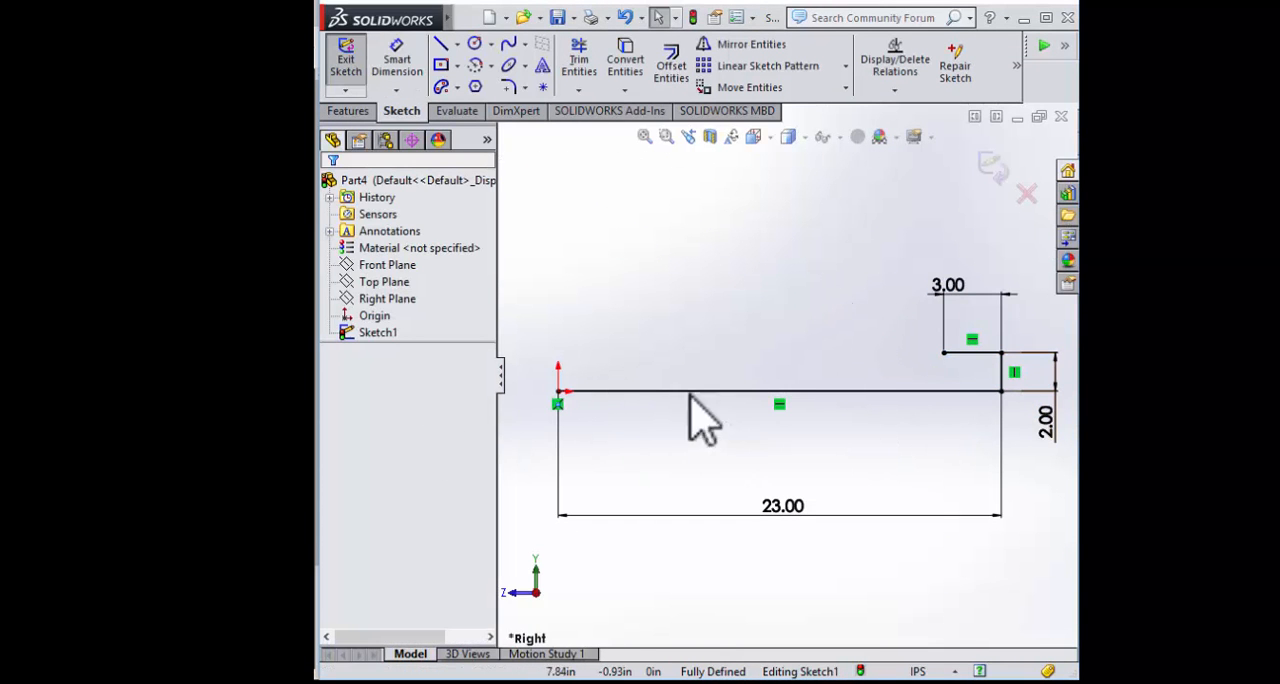
Sketch a centre-point arc centred about 33 in below the base line, from the 3 in line's free end down past the base line
{"action": "left_click", "coordinate": [476, 67]}
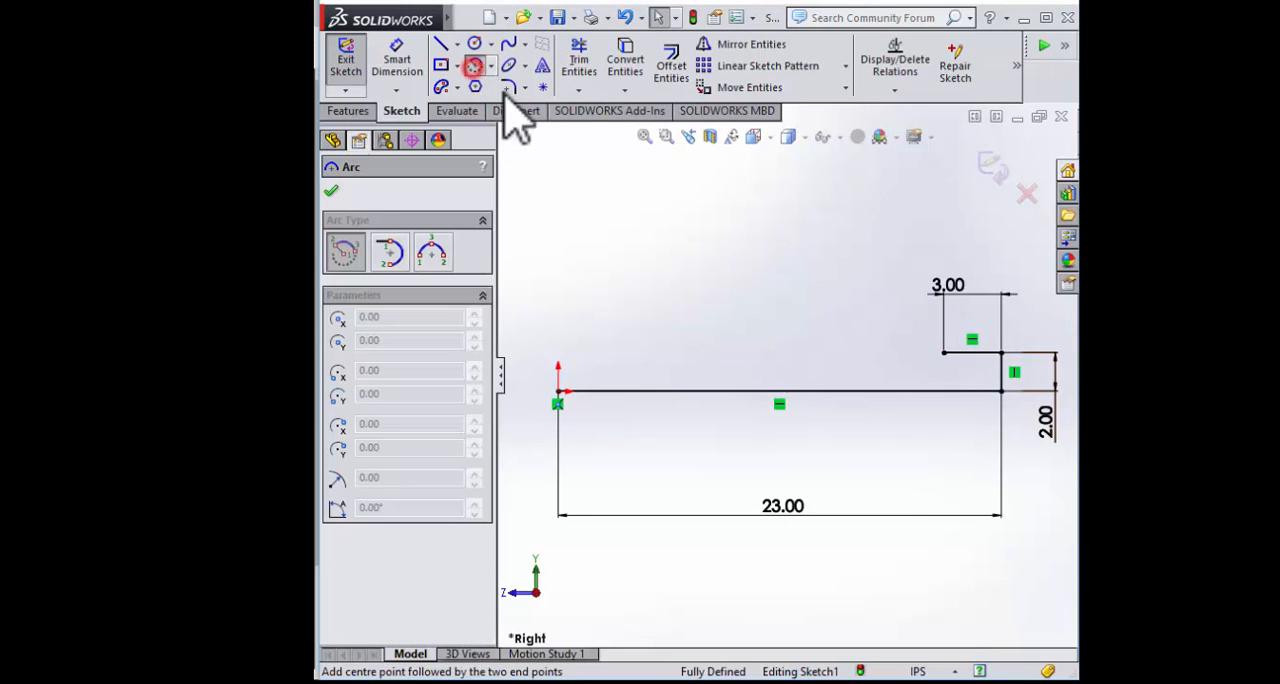
{"action": "scroll", "coordinate": [829, 443], "scroll_direction": "down", "scroll_amount": 5}
{"action": "scroll", "coordinate": [805, 590], "scroll_direction": "up", "scroll_amount": 2}
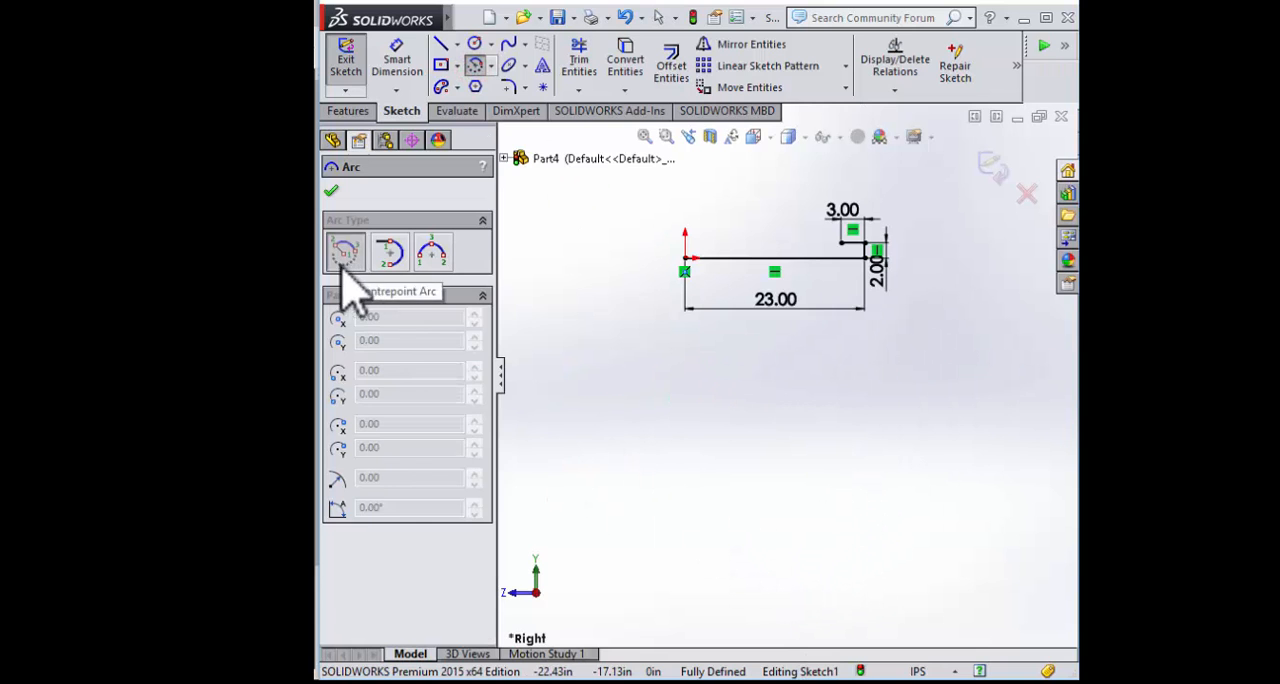
{"action": "left_click", "coordinate": [943, 509]}
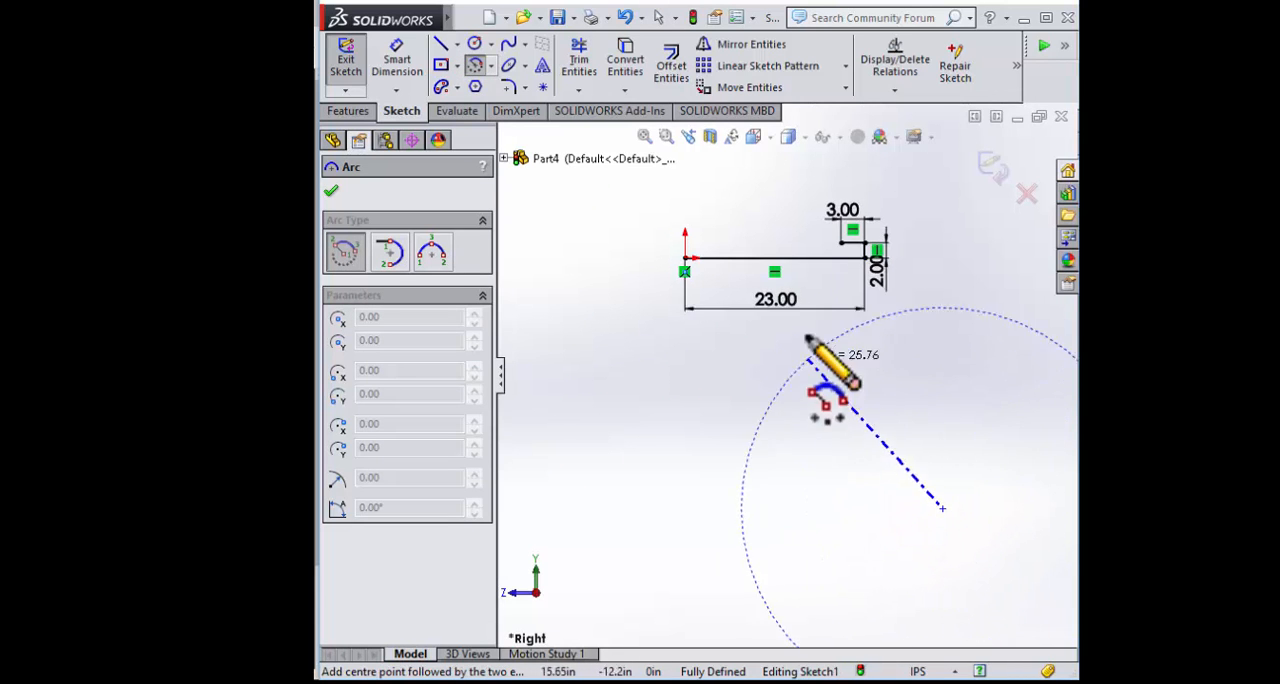
{"action": "scroll", "coordinate": [844, 248], "scroll_direction": "up", "scroll_amount": 2}
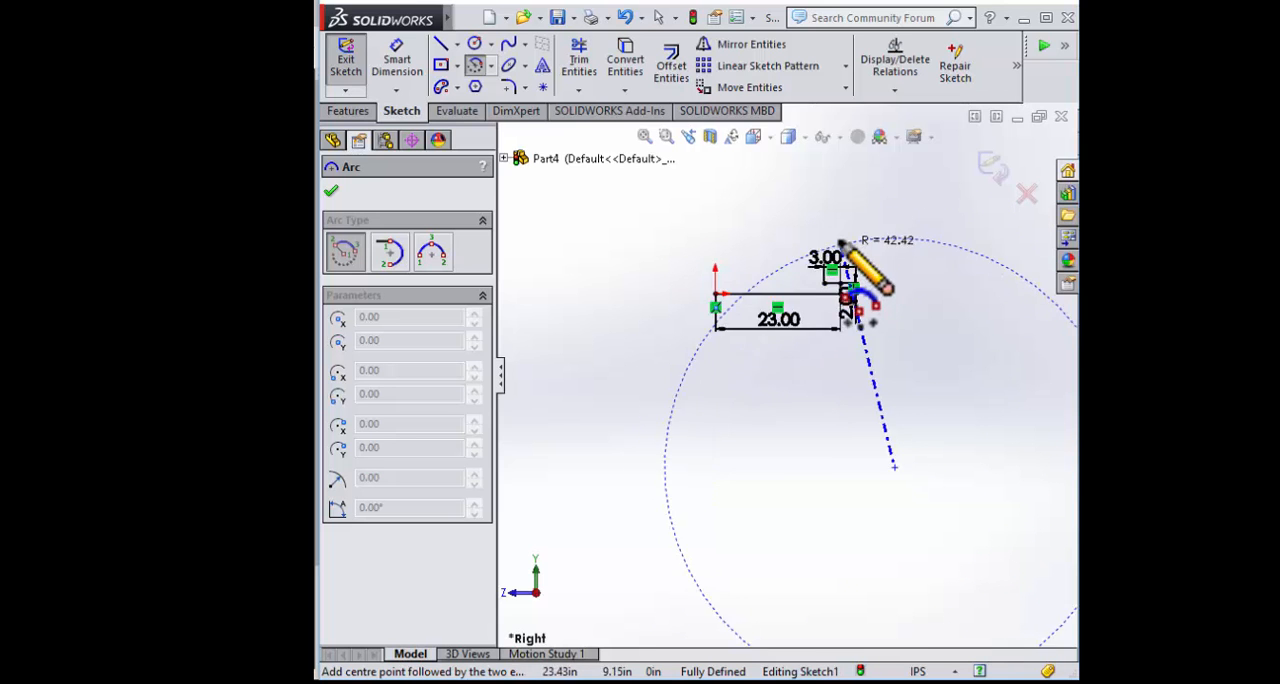
{"action": "scroll", "coordinate": [844, 246], "scroll_direction": "down", "scroll_amount": 5}
{"action": "scroll", "coordinate": [800, 395], "scroll_direction": "down", "scroll_amount": 3}
{"action": "left_click", "coordinate": [815, 316]}
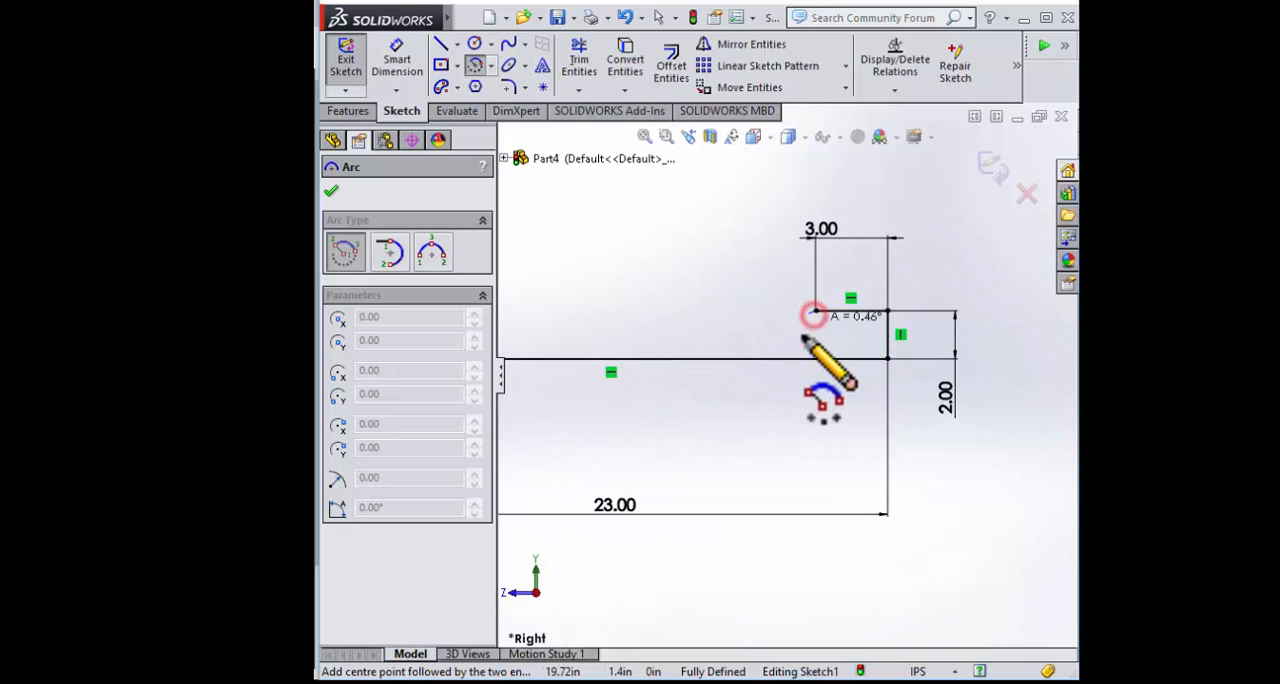
{"action": "scroll", "coordinate": [745, 380], "scroll_direction": "up", "scroll_amount": 1}
{"action": "scroll", "coordinate": [740, 374], "scroll_direction": "up", "scroll_amount": 2}
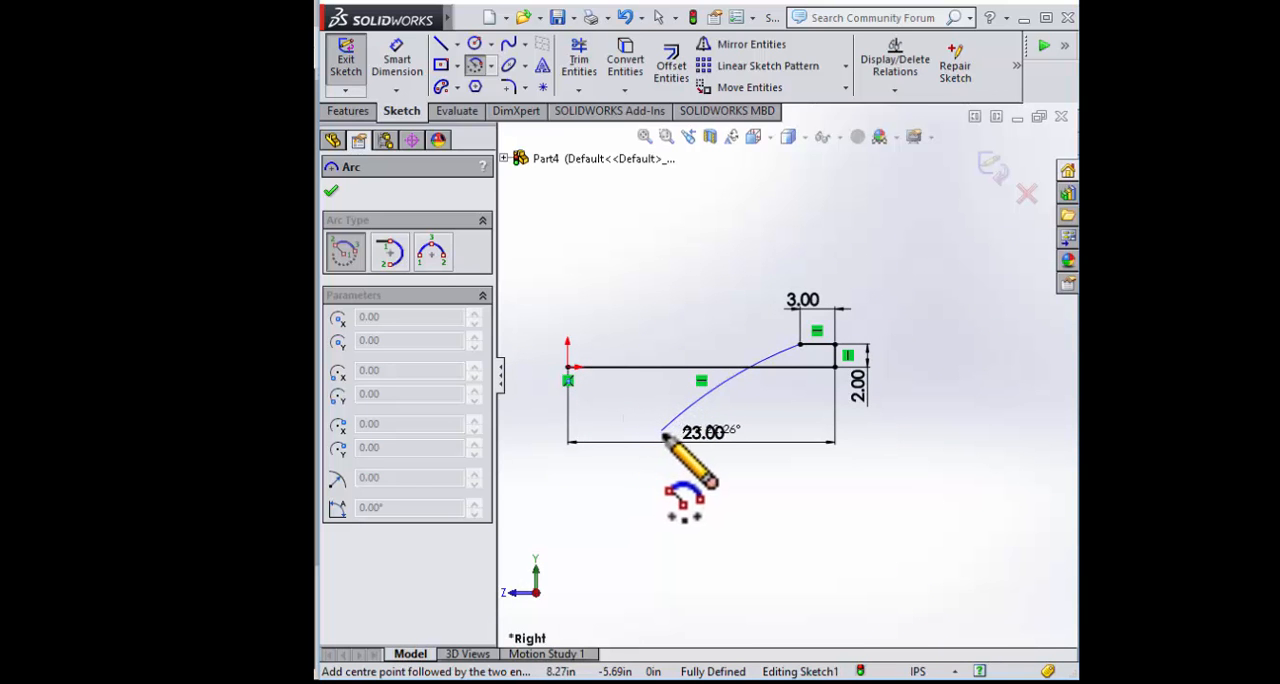
{"action": "left_click", "coordinate": [620, 472]}
{"action": "key", "text": "Escape"}
{"action": "scroll", "coordinate": [700, 548], "scroll_direction": "up", "scroll_amount": 2}
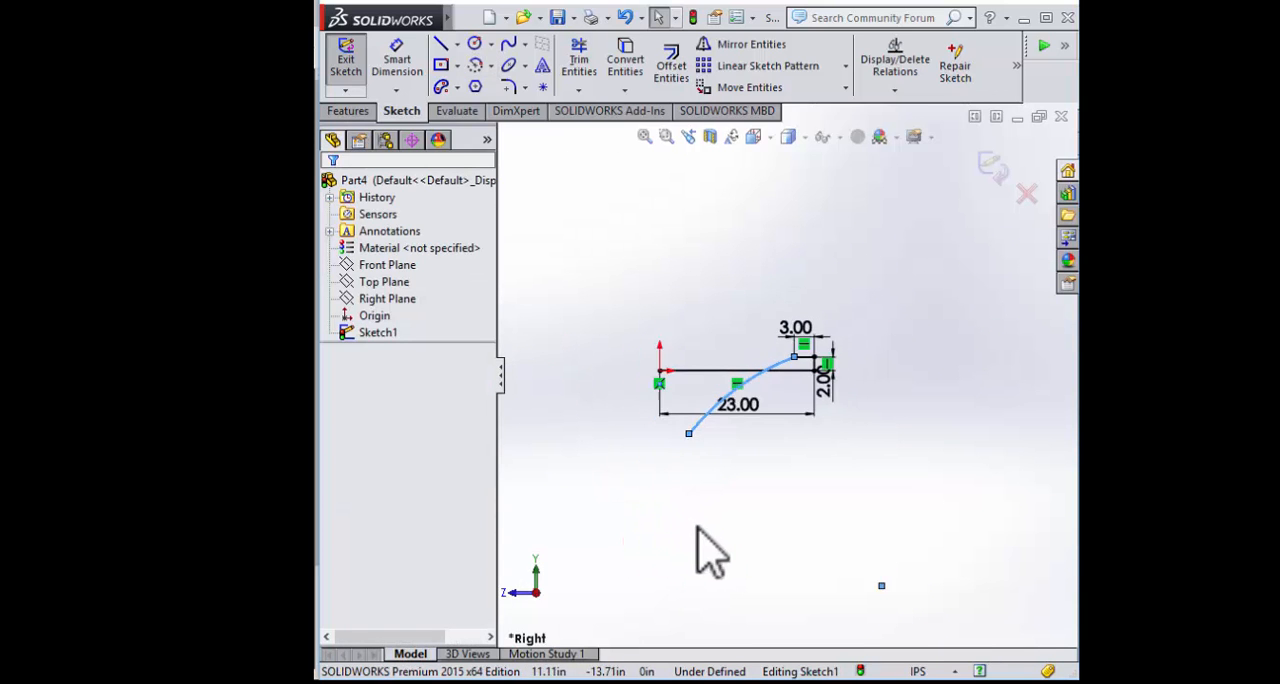
{"action": "scroll", "coordinate": [814, 543], "scroll_direction": "down", "scroll_amount": 2}
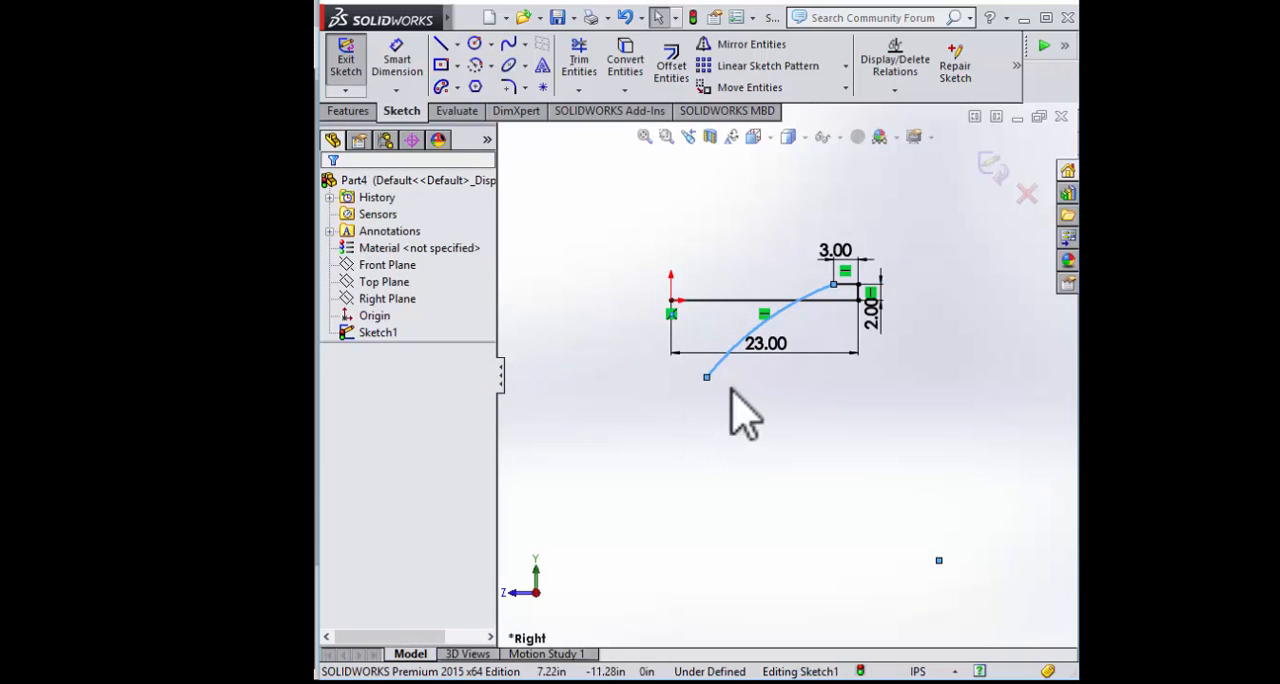
Move the arc's free lower end onto the origin so that the nose cone half-profile is closed
{"action": "mouse_move", "coordinate": [707, 378]}
{"action": "left_mouse_down"}
{"action": "mouse_move", "coordinate": [714, 391]}
{"action": "mouse_move", "coordinate": [674, 308]}
{"action": "left_mouse_up"}
{"action": "scroll", "coordinate": [737, 351], "scroll_direction": "down", "scroll_amount": 3}
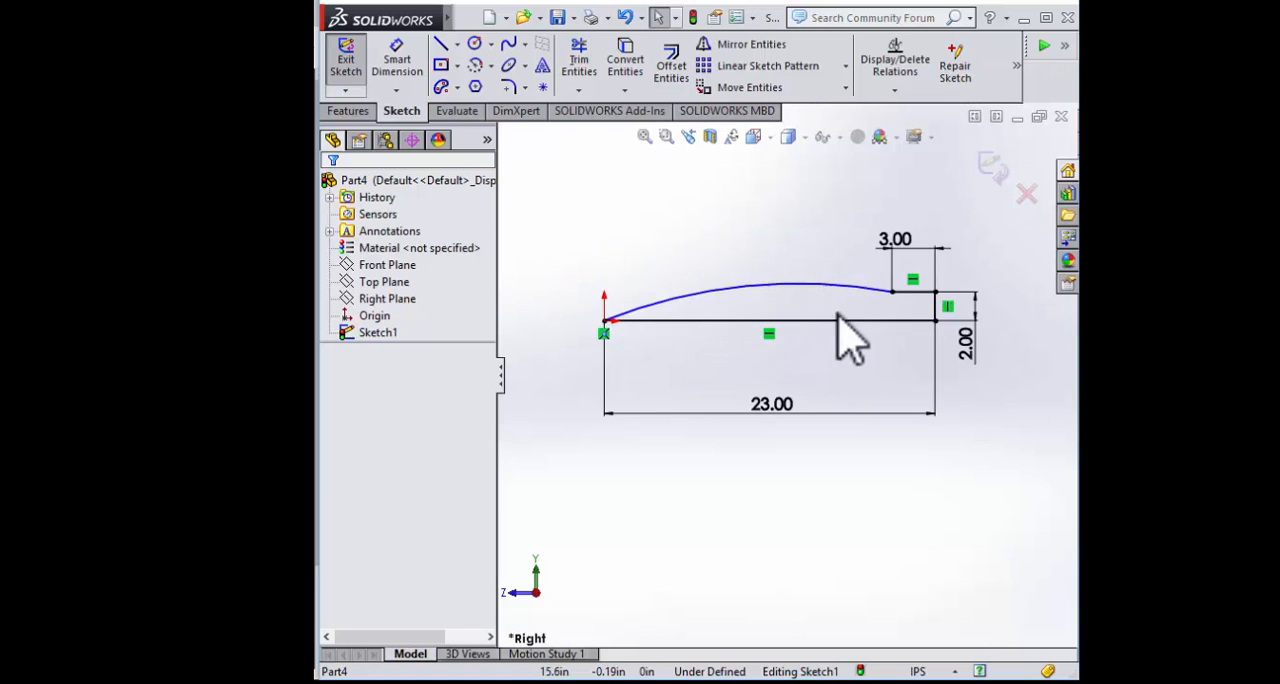
{"action": "scroll", "coordinate": [928, 484], "scroll_direction": "up", "scroll_amount": 3}
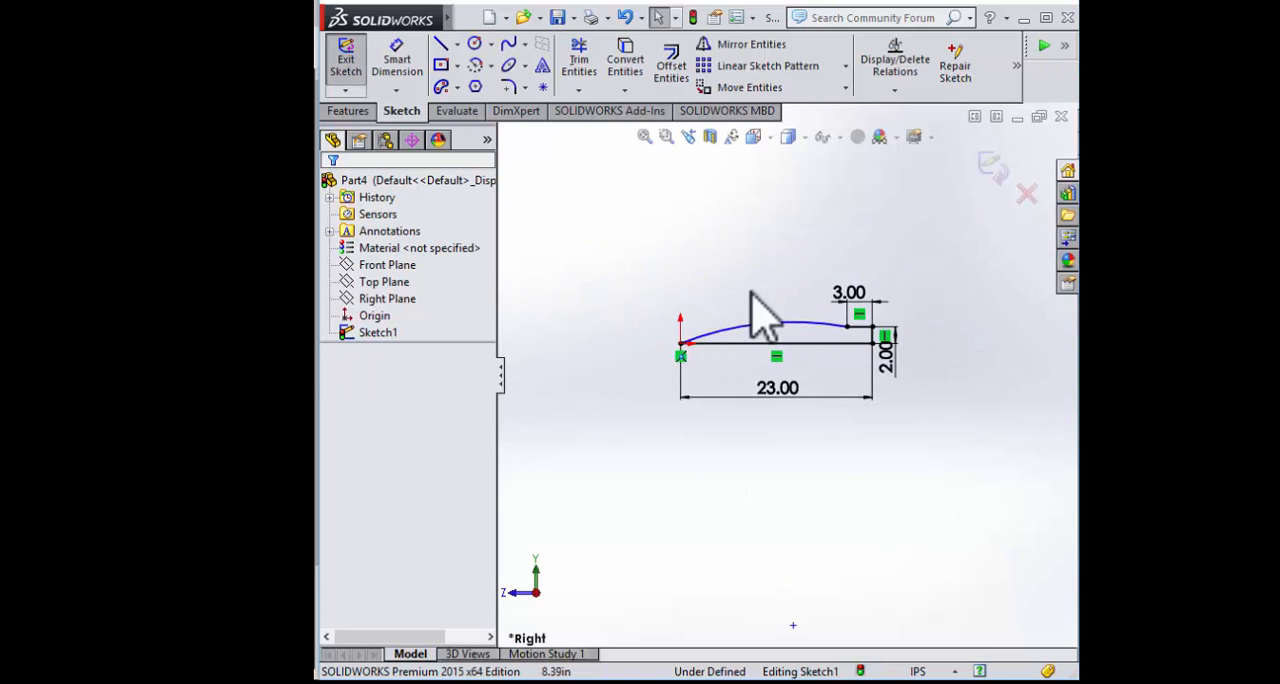
Set the radius of the nose cone arc to 101 in
{"action": "left_click", "coordinate": [783, 335]}
{"action": "scroll", "coordinate": [466, 557], "scroll_direction": "down", "scroll_amount": 2}
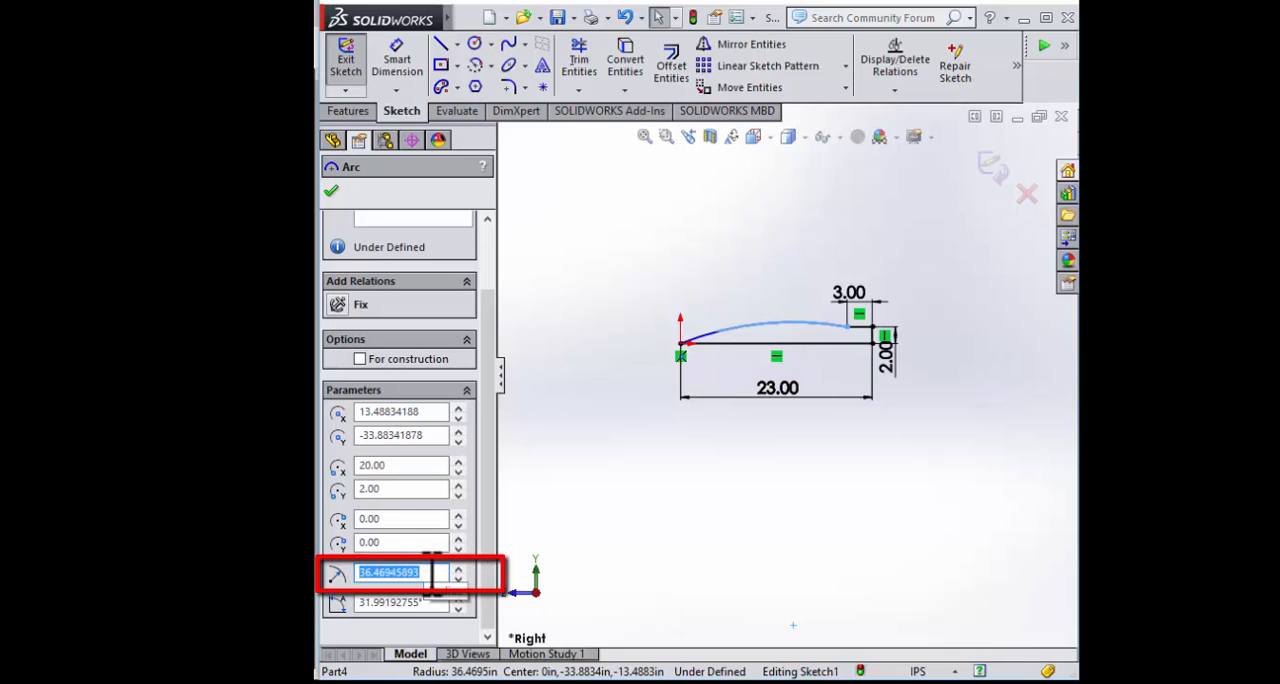
{"action": "type", "text": "101"}
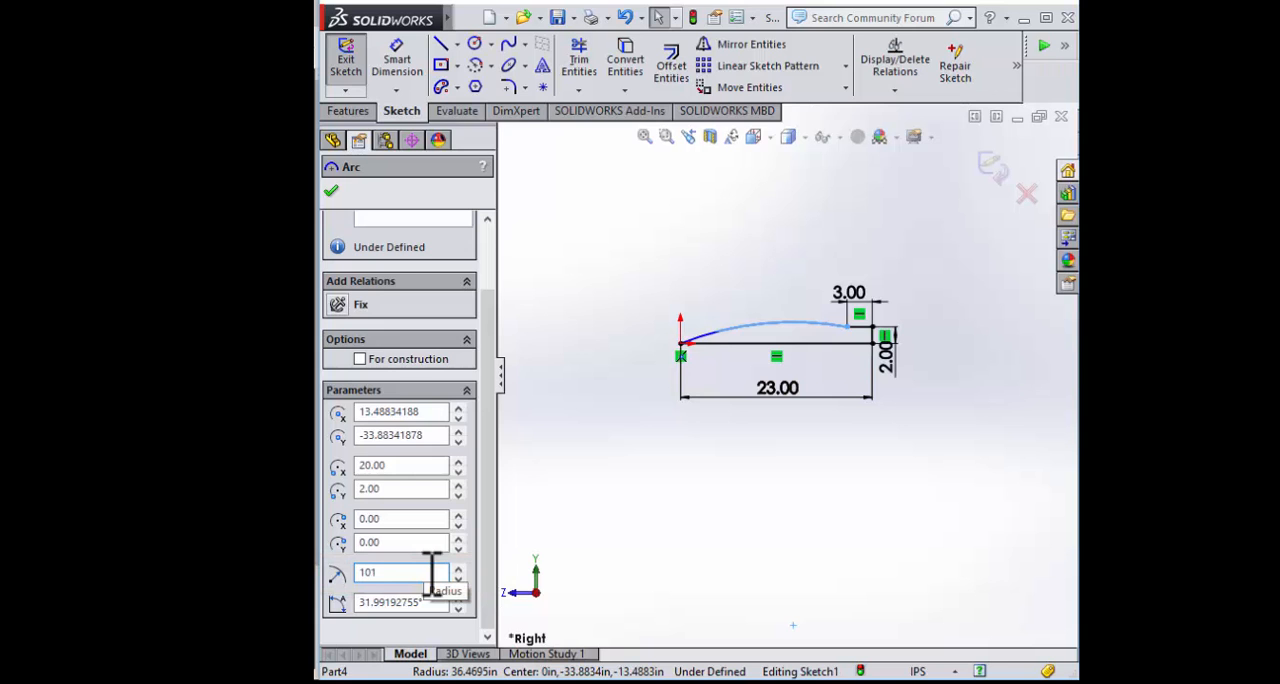
{"action": "key", "text": "Return"}
{"action": "left_click", "coordinate": [590, 513]}
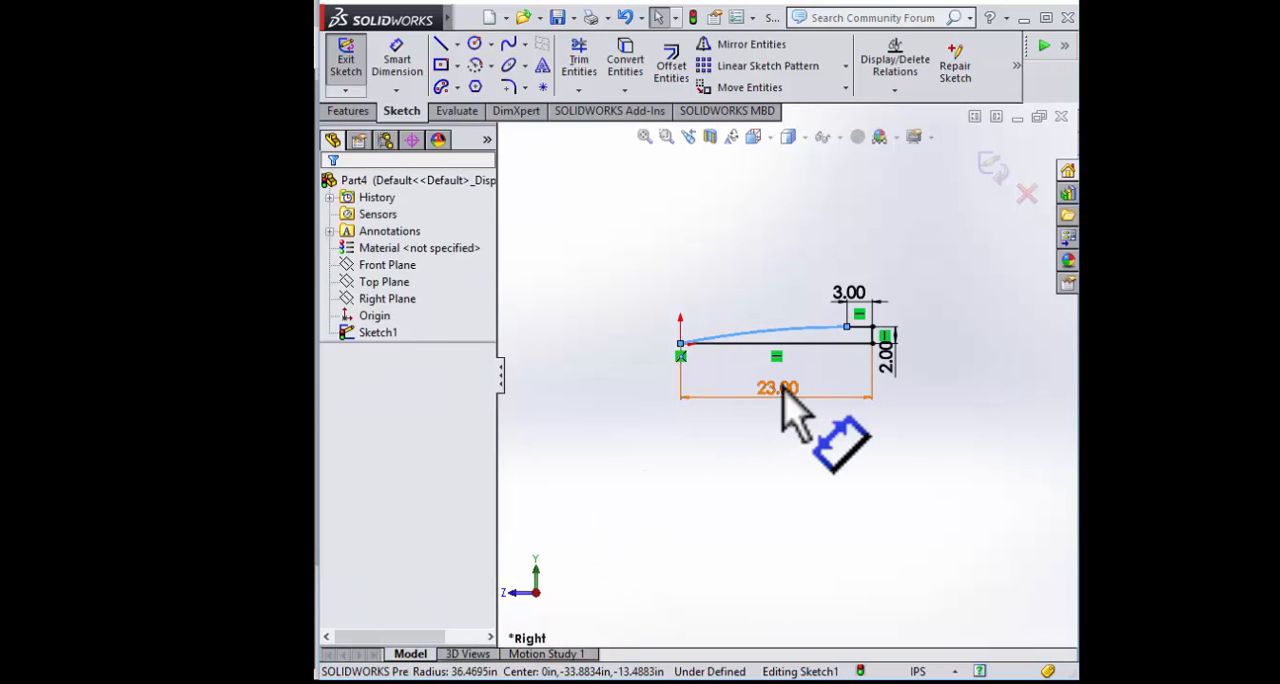
Make the arc tangent to the 3 in horizontal line at their shared endpoint and exit the sketch
{"action": "scroll", "coordinate": [783, 380], "scroll_direction": "down", "scroll_amount": 3}
{"action": "scroll", "coordinate": [900, 345], "scroll_direction": "down", "scroll_amount": 2}
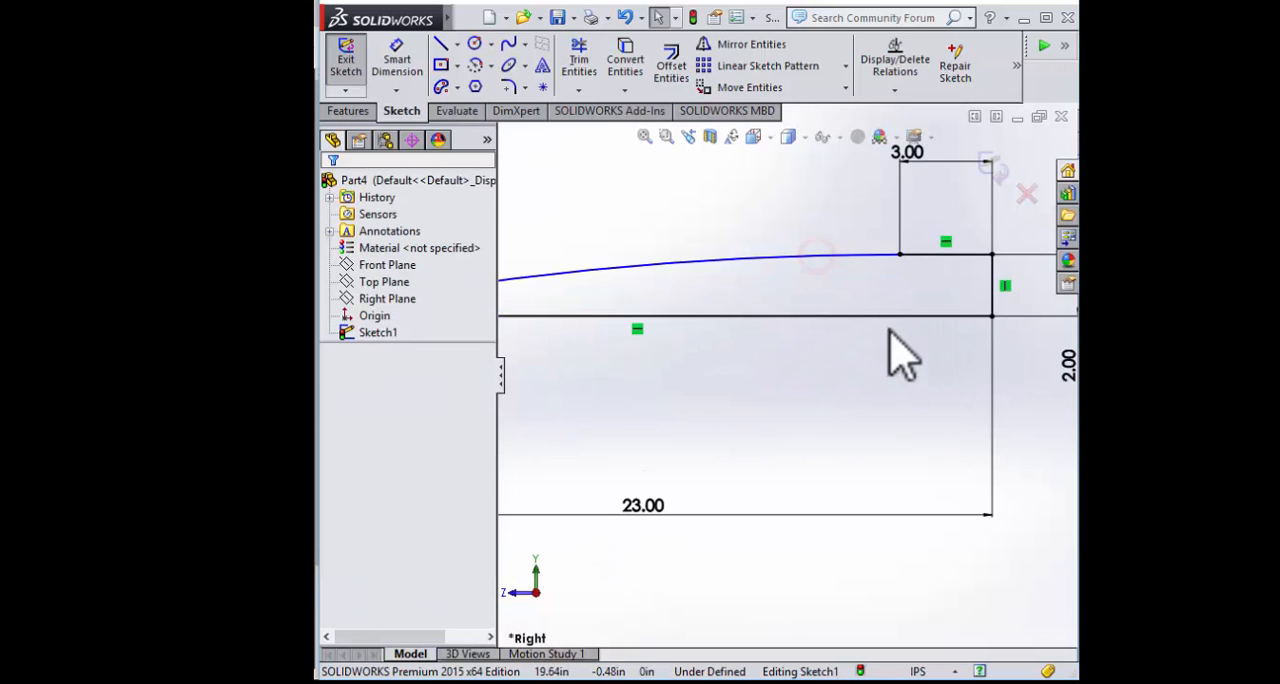
{"action": "left_click", "coordinate": [863, 255]}
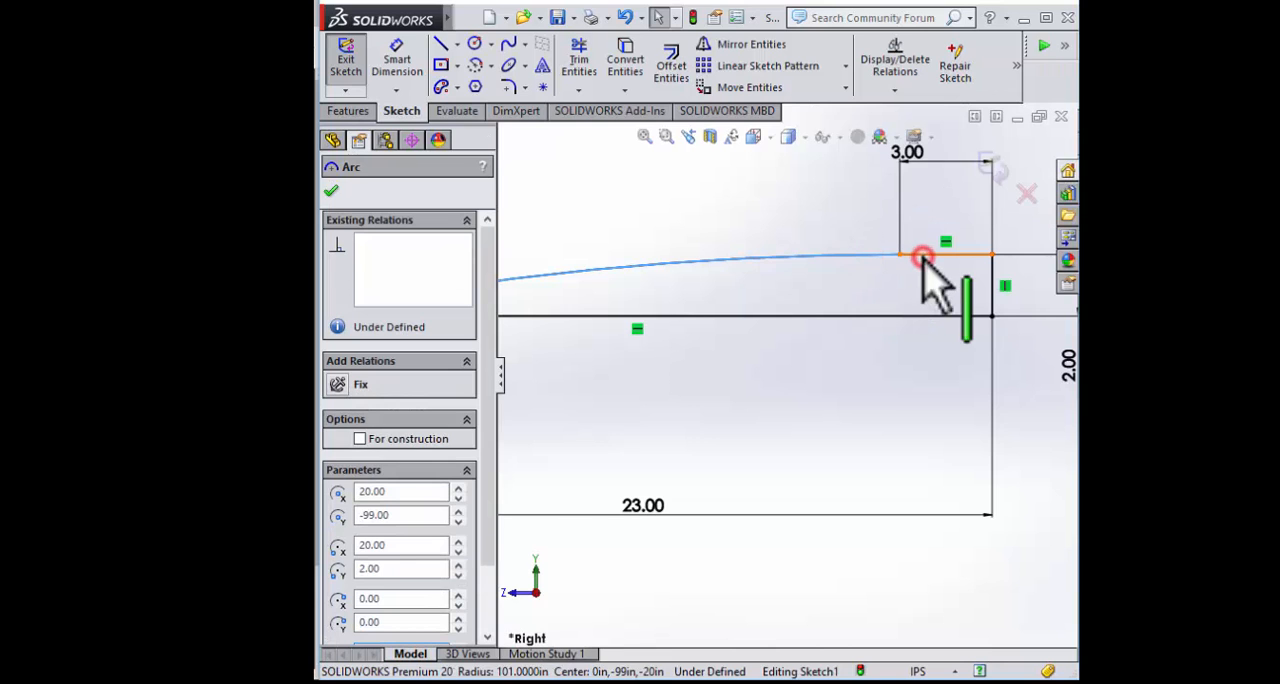
{"action": "left_click", "coordinate": [926, 256], "text": "ctrl"}
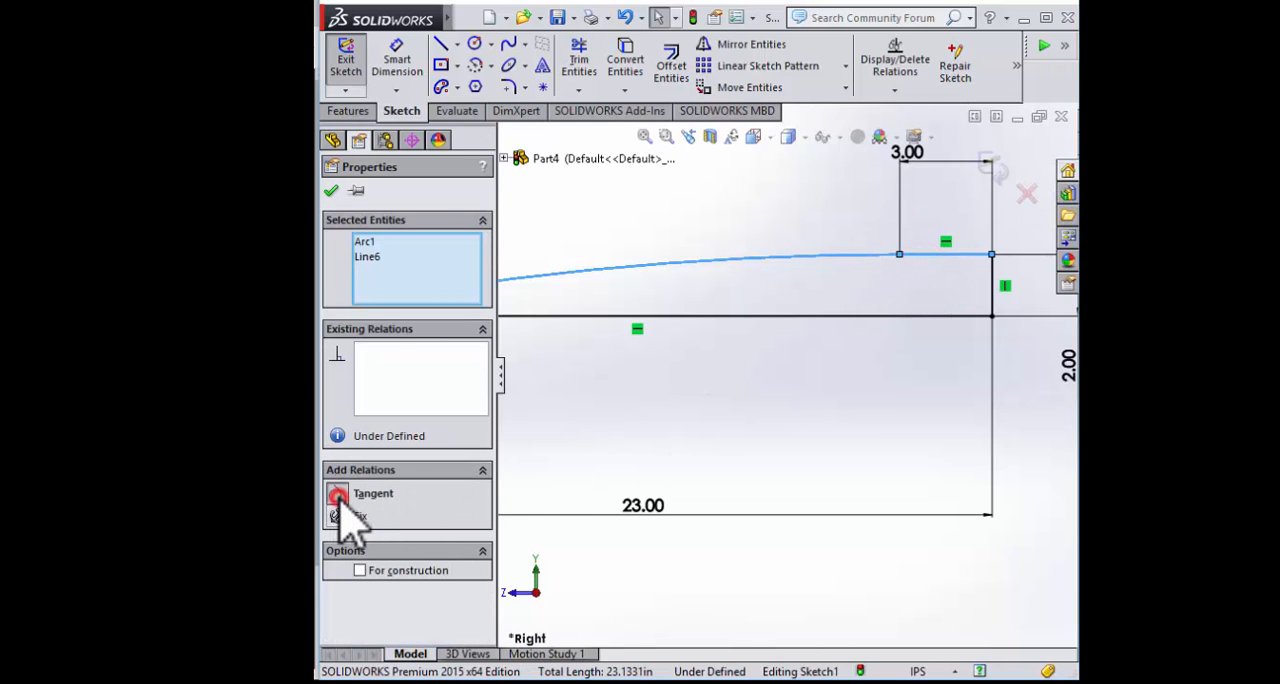
{"action": "left_click", "coordinate": [709, 464]}
{"action": "scroll", "coordinate": [740, 505], "scroll_direction": "up", "scroll_amount": 2}
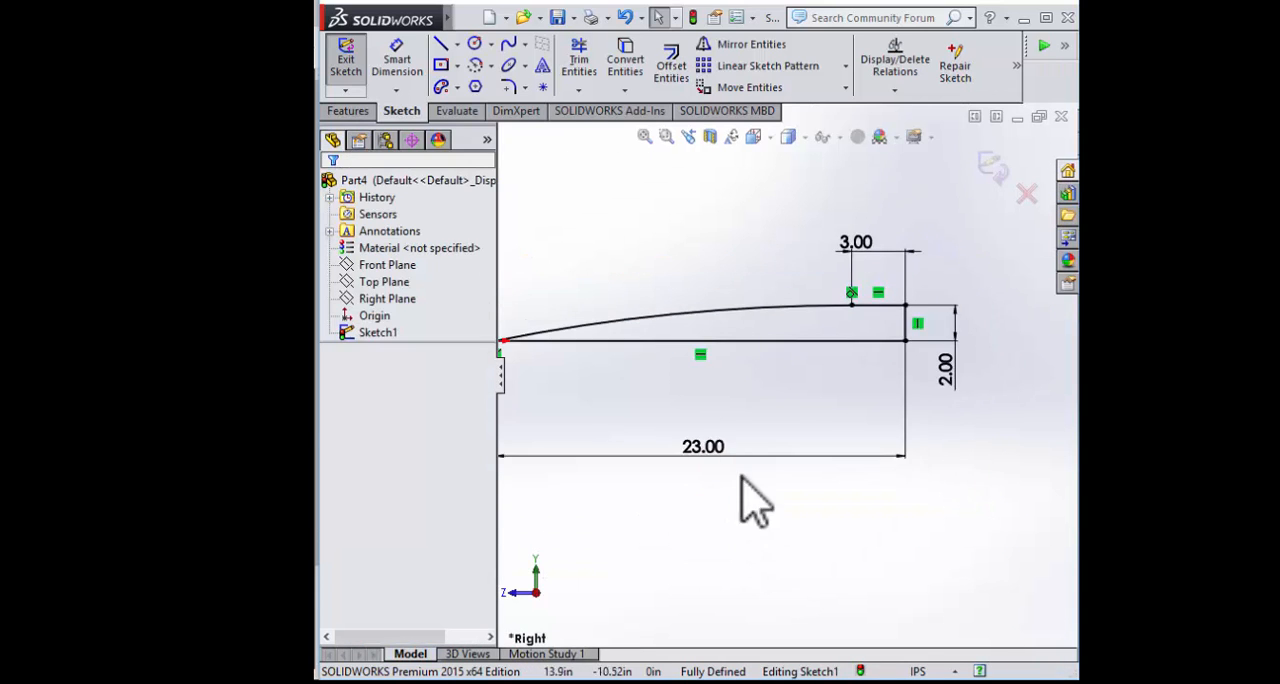
{"action": "scroll", "coordinate": [606, 355], "scroll_direction": "down", "scroll_amount": 2}
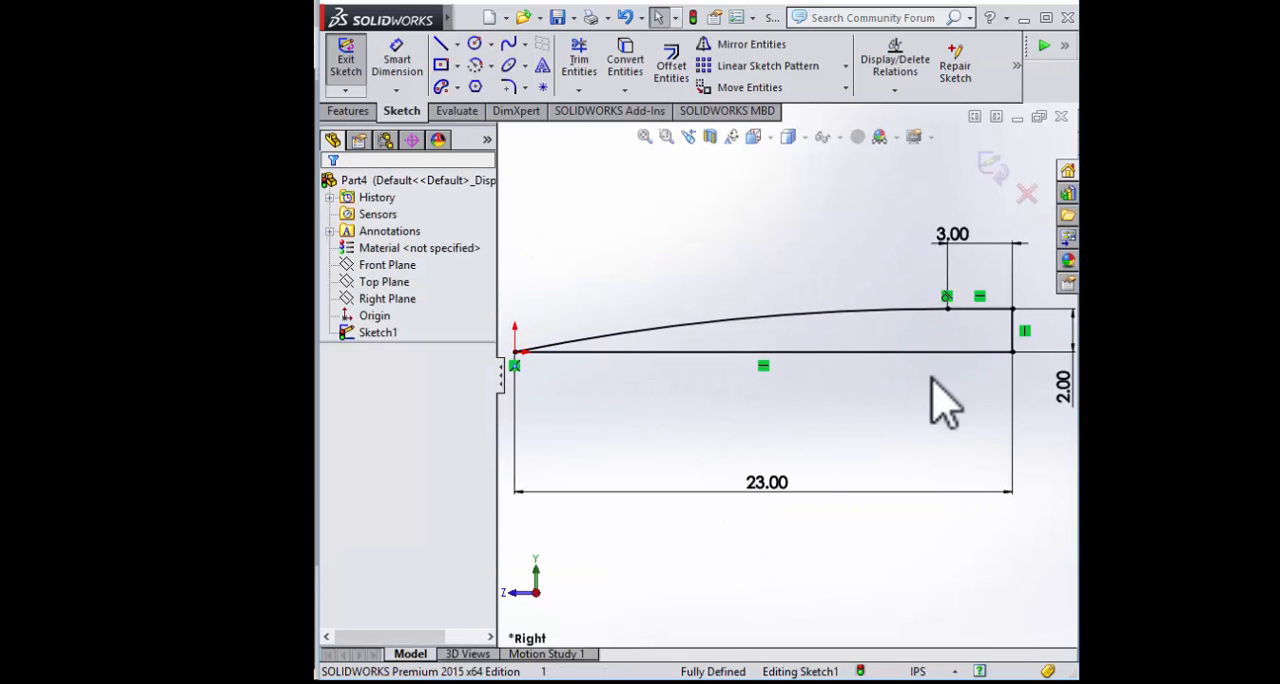
{"action": "mouse_move", "coordinate": [837, 524]}
{"action": "middle_mouse_down"}
{"action": "mouse_move", "coordinate": [837, 543]}
{"action": "mouse_move", "coordinate": [800, 523]}
{"action": "mouse_move", "coordinate": [743, 571]}
{"action": "mouse_move", "coordinate": [656, 422]}
{"action": "mouse_move", "coordinate": [563, 343]}
{"action": "mouse_move", "coordinate": [603, 342]}
{"action": "middle_mouse_up"}
{"action": "left_click", "coordinate": [992, 164]}
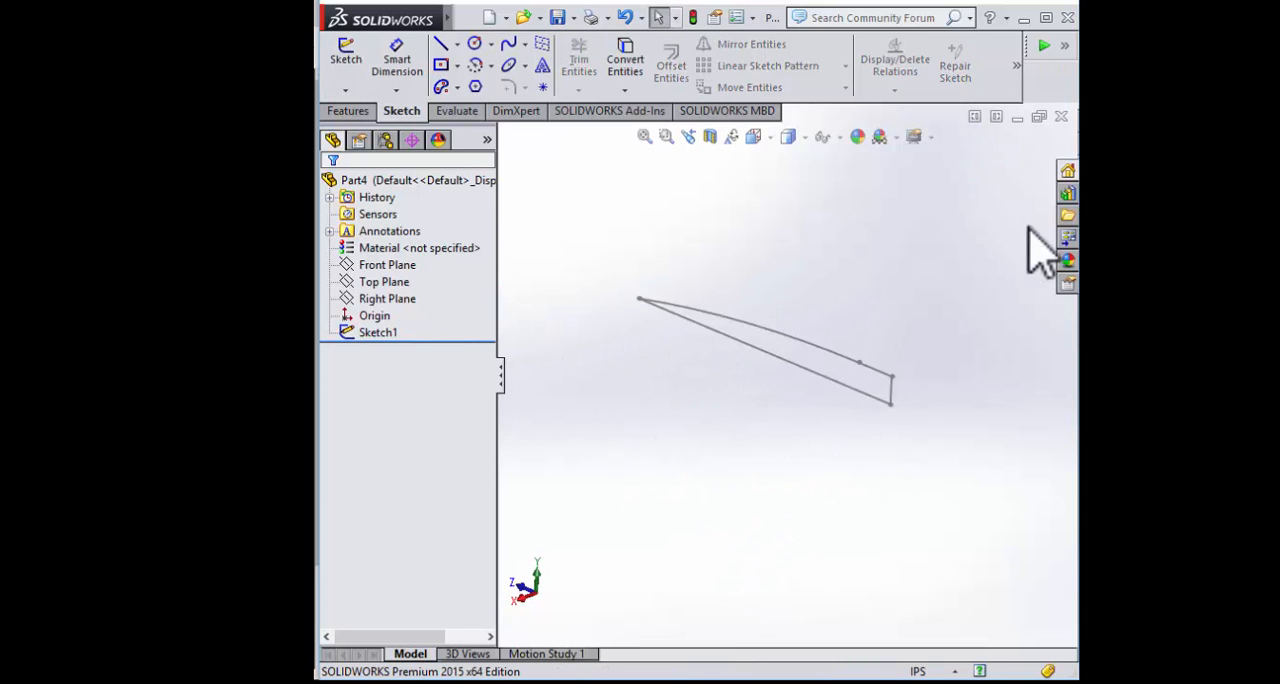
Start a Revolved Boss/Base from the half-profile sketch and select its enclosed region as the contour
{"action": "left_click", "coordinate": [350, 110]}
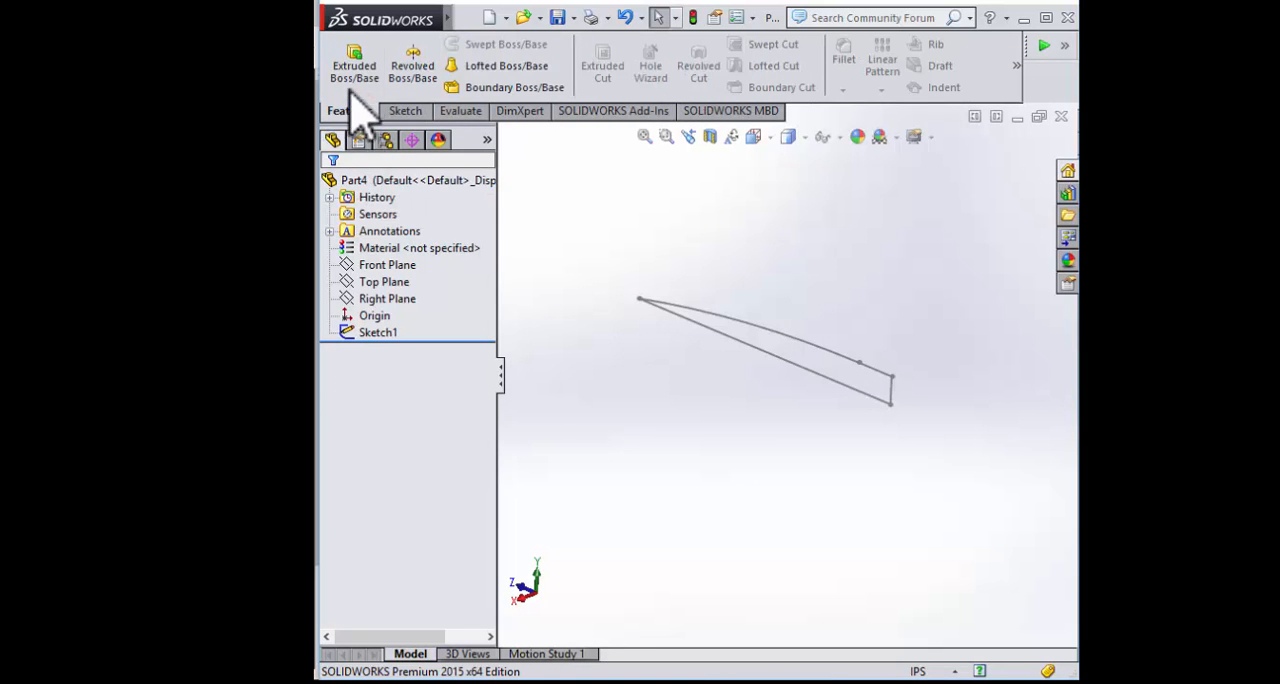
{"action": "left_click", "coordinate": [413, 72]}
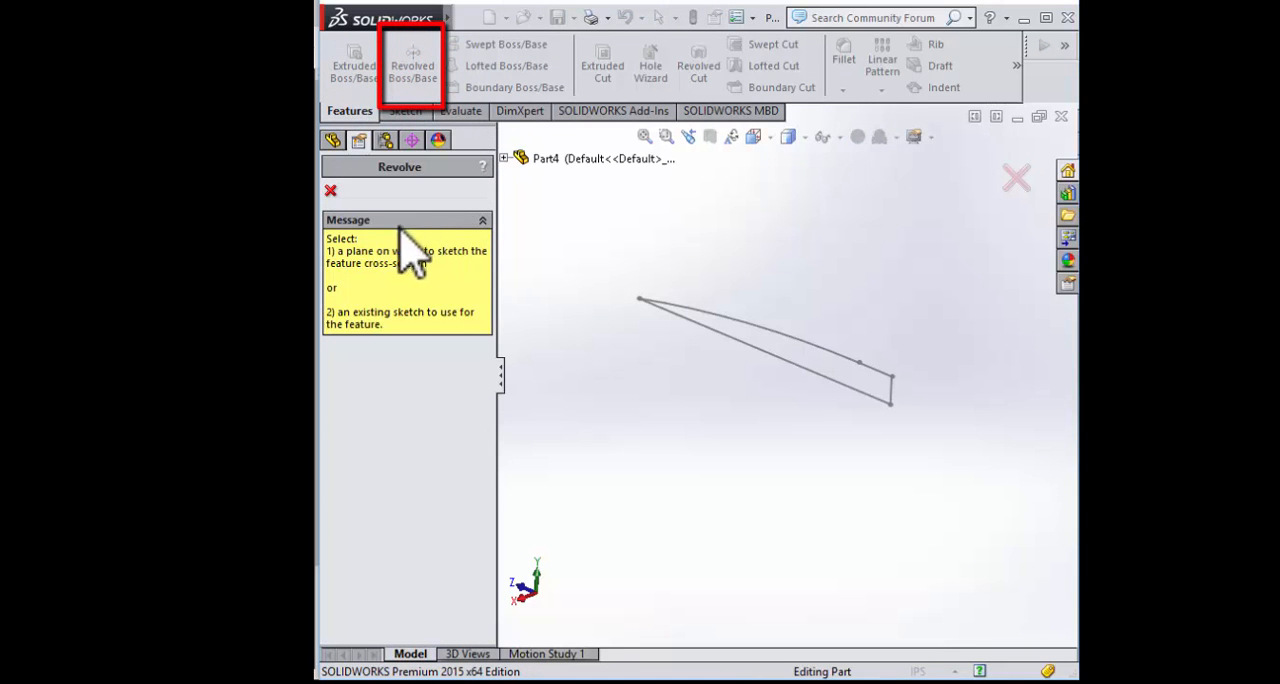
{"action": "left_click", "coordinate": [770, 346]}
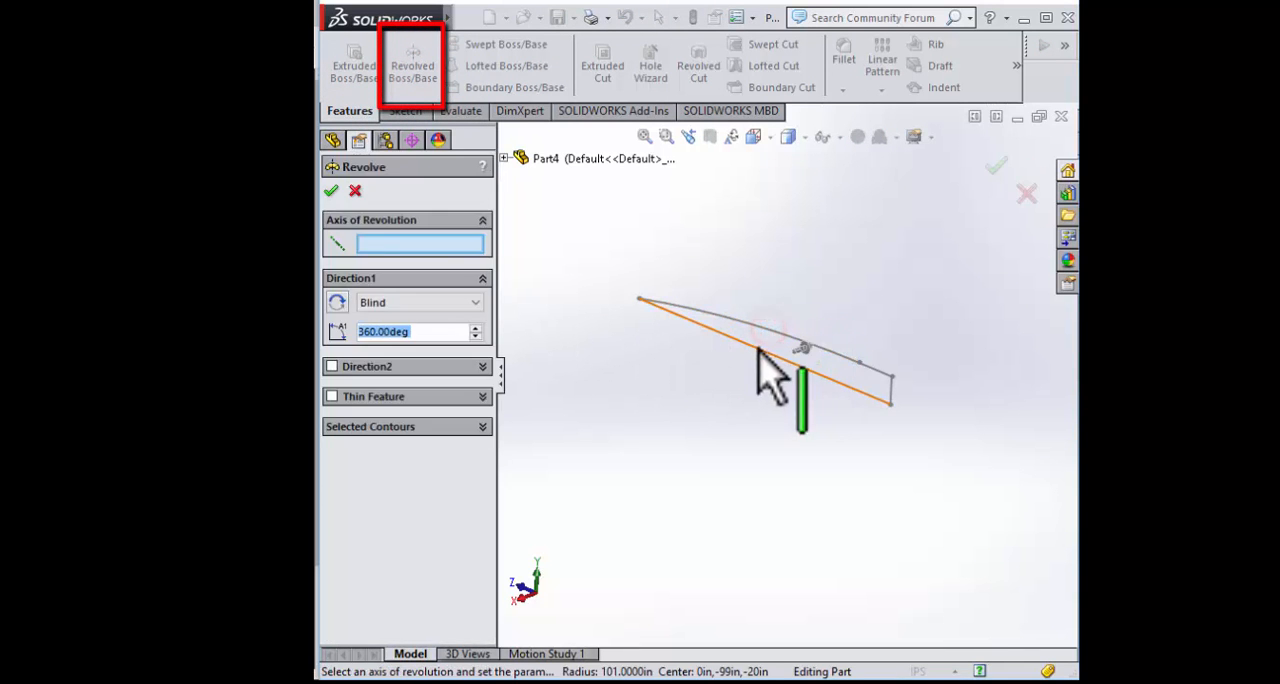
{"action": "mouse_move", "coordinate": [659, 353]}
{"action": "middle_mouse_down"}
{"action": "mouse_move", "coordinate": [657, 333]}
{"action": "mouse_move", "coordinate": [568, 358]}
{"action": "middle_mouse_up"}
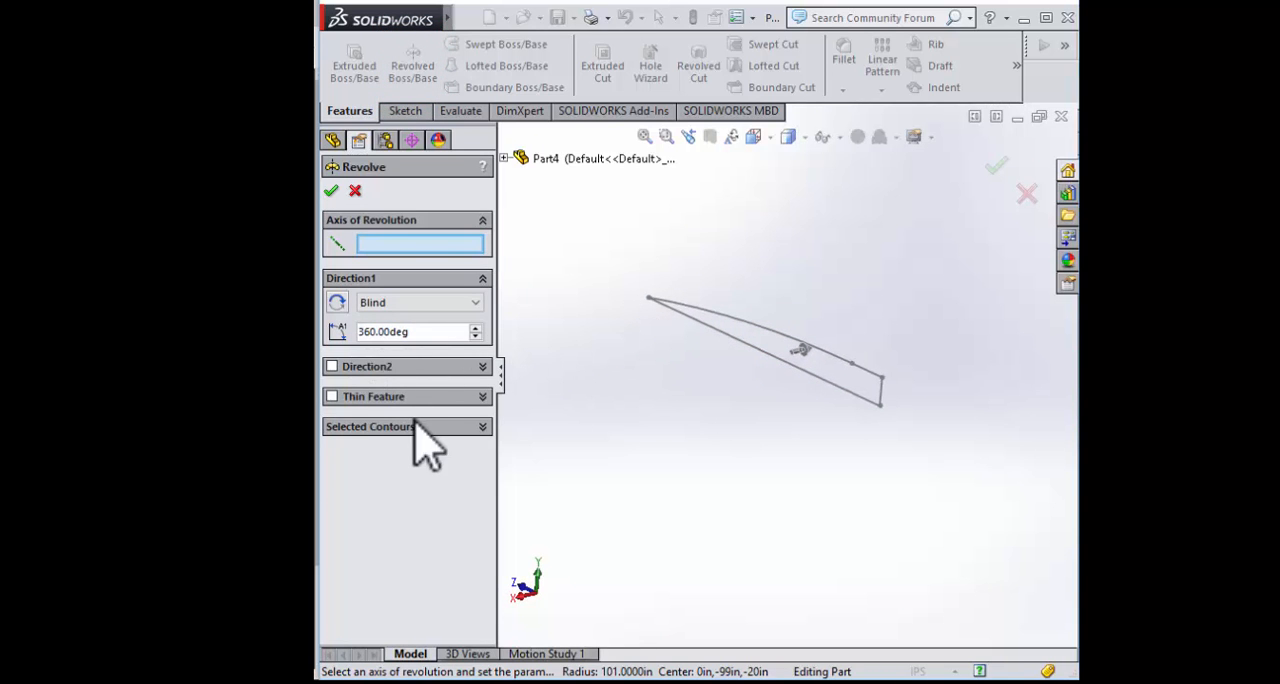
{"action": "left_click", "coordinate": [418, 426]}
{"action": "left_click", "coordinate": [820, 367]}
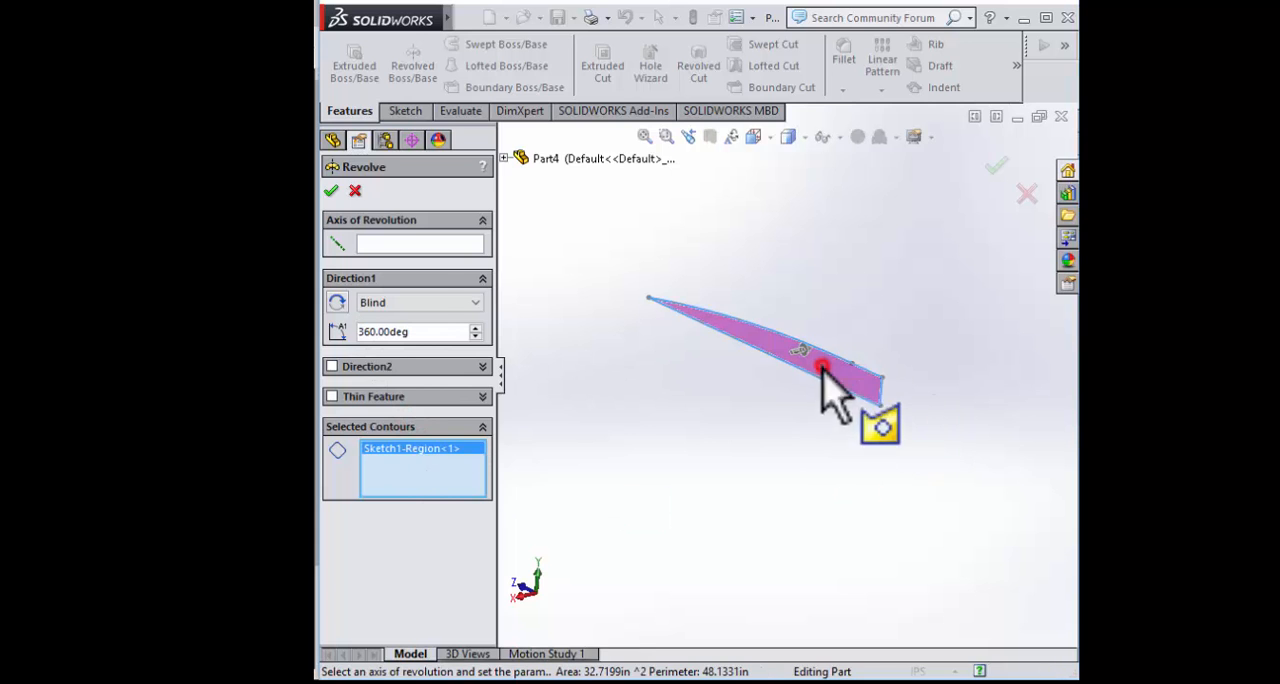
Revolve the selected region 360° about the 23 in base line to form the solid nose cone
{"action": "left_click", "coordinate": [403, 243]}
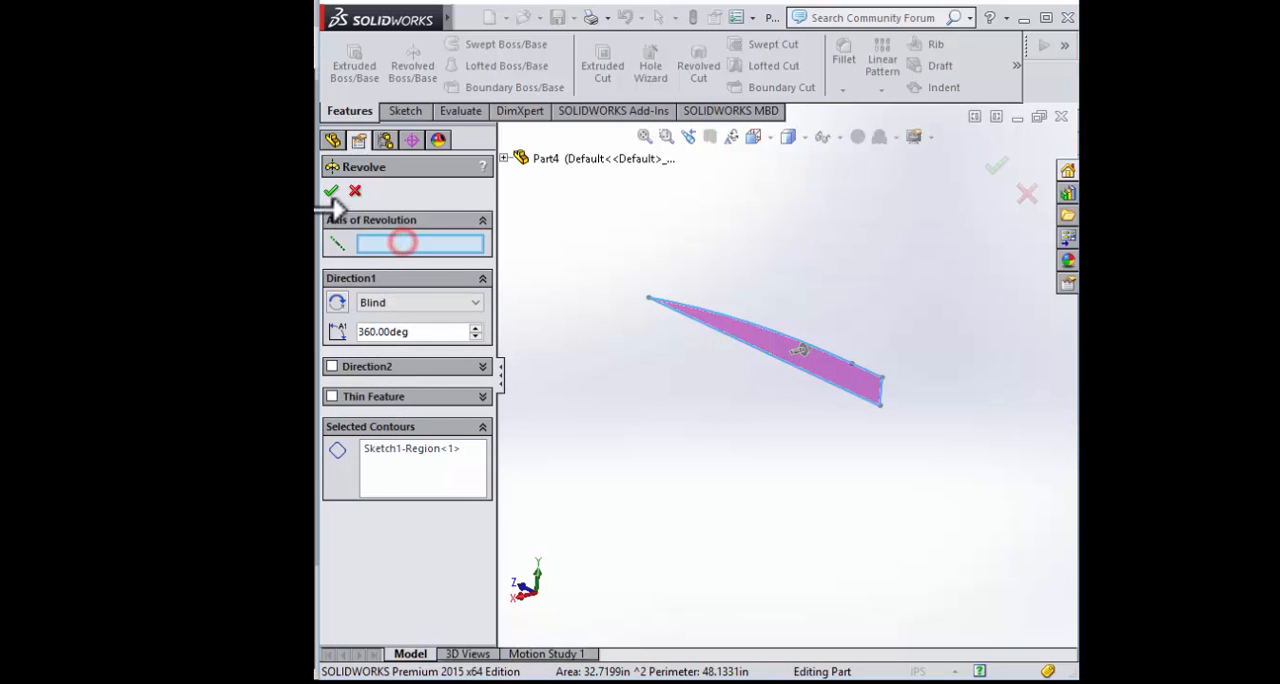
{"action": "scroll", "coordinate": [766, 460], "scroll_direction": "up", "scroll_amount": 3}
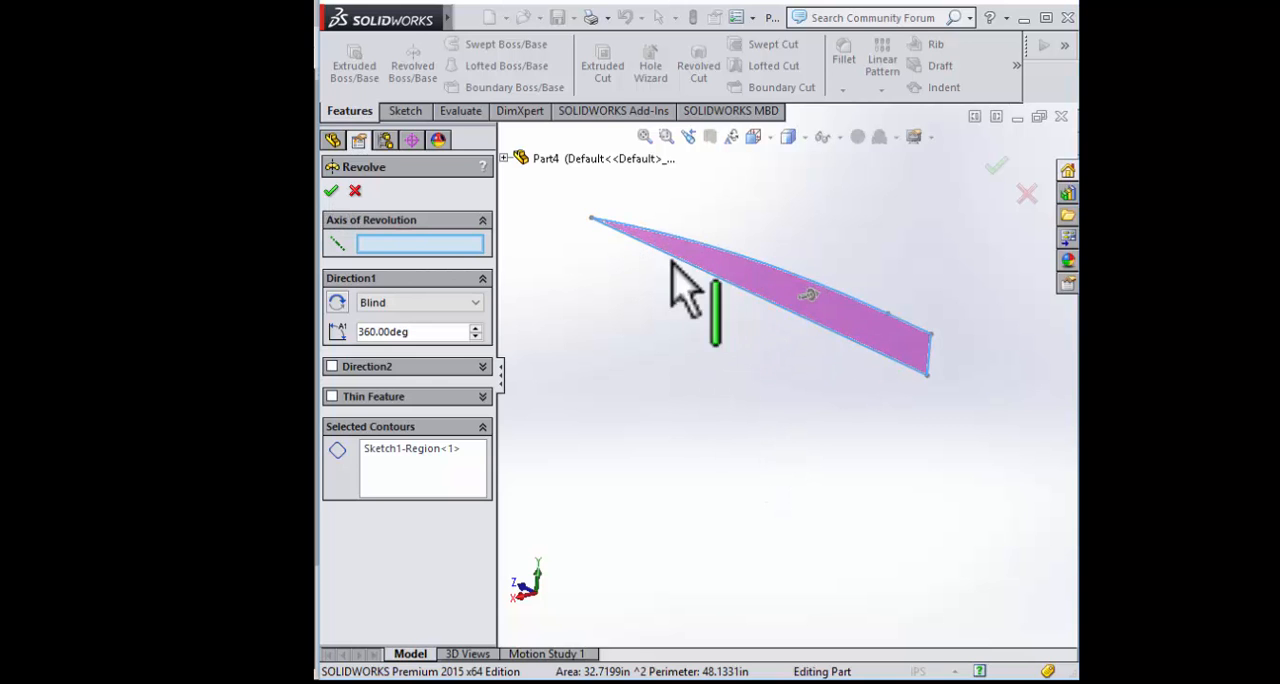
{"action": "left_click", "coordinate": [746, 295]}
{"action": "middle_click_drag", "start_coordinate": [907, 395], "coordinate": [683, 414]}
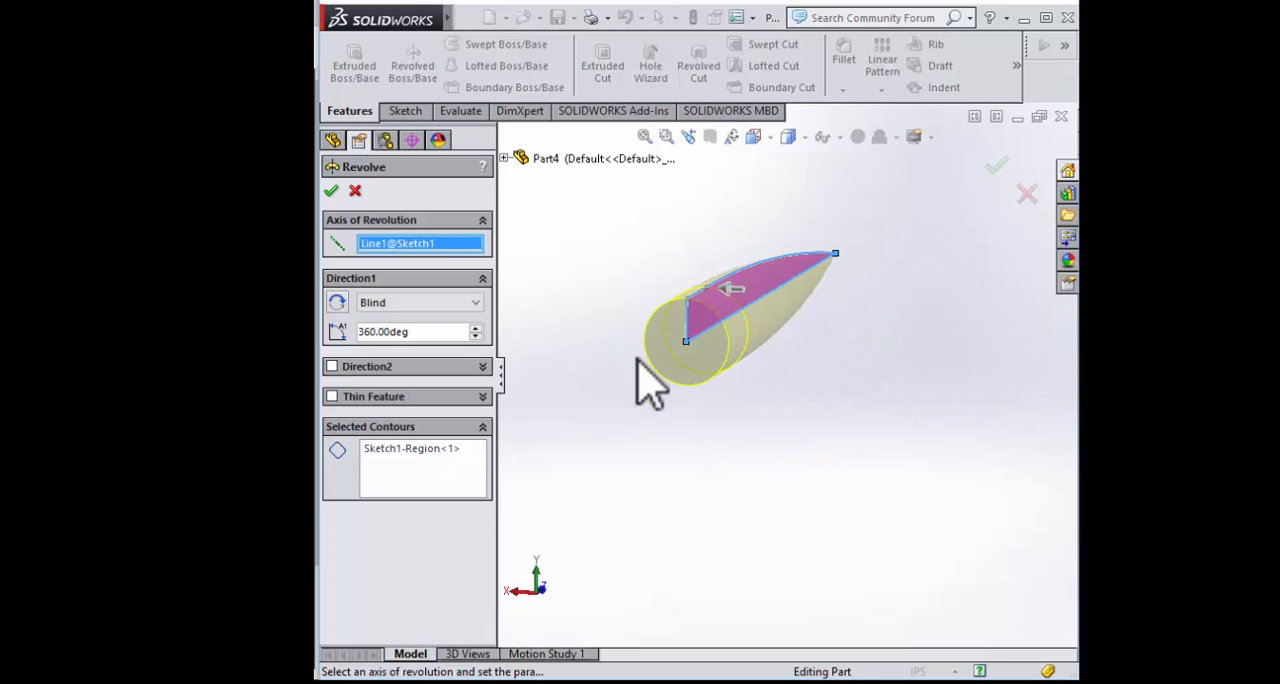
{"action": "middle_click_drag", "start_coordinate": [660, 410], "coordinate": [740, 437]}
{"action": "scroll", "coordinate": [837, 340], "scroll_direction": "down", "scroll_amount": 2}
{"action": "scroll", "coordinate": [846, 252], "scroll_direction": "up", "scroll_amount": 3}
{"action": "scroll", "coordinate": [720, 247], "scroll_direction": "down", "scroll_amount": 2}
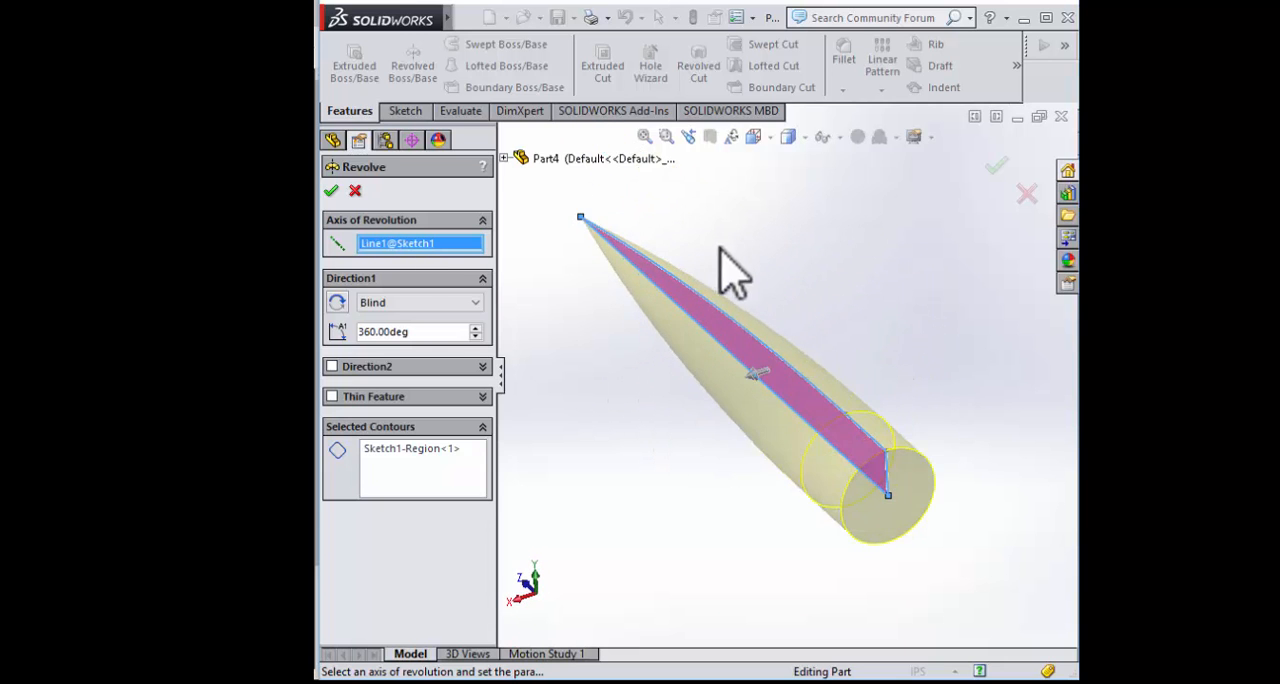
{"action": "left_click", "coordinate": [331, 191]}
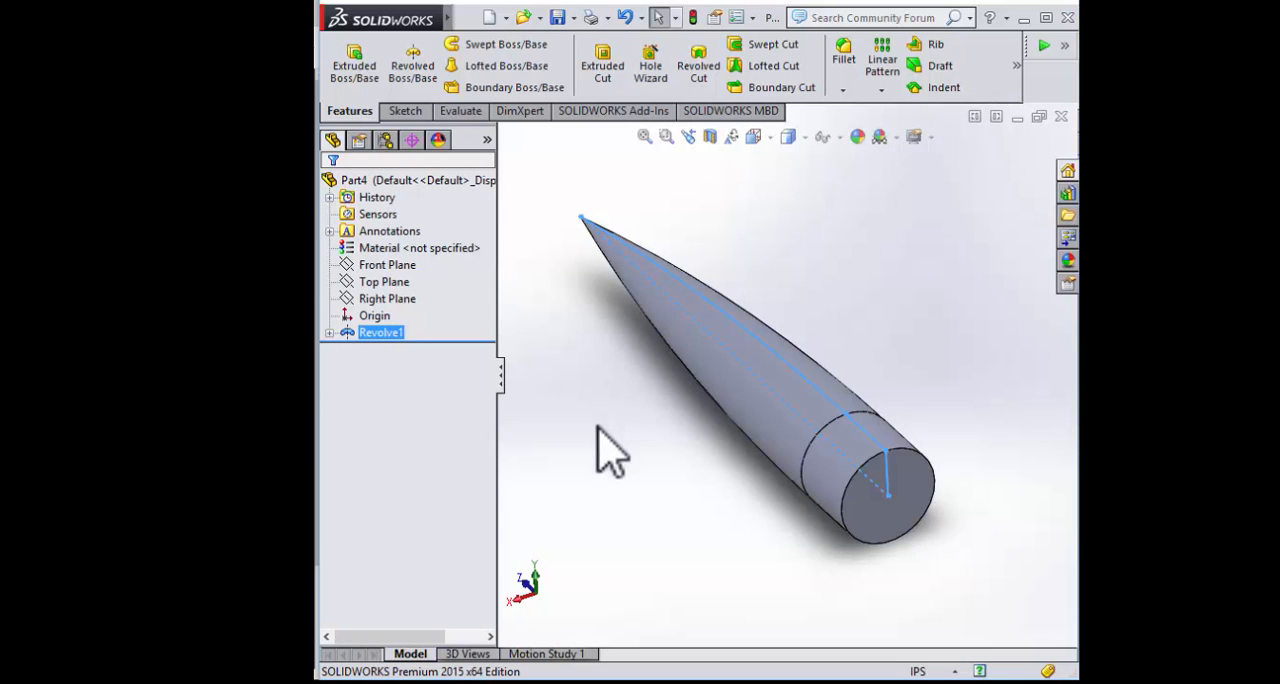
Open the profile sketch of the revolved nose cone for editing
{"action": "middle_click_drag", "start_coordinate": [645, 445], "coordinate": [685, 405]}
{"action": "scroll", "coordinate": [690, 399], "scroll_direction": "up", "scroll_amount": 1}
{"action": "scroll", "coordinate": [695, 403], "scroll_direction": "down", "scroll_amount": 1}
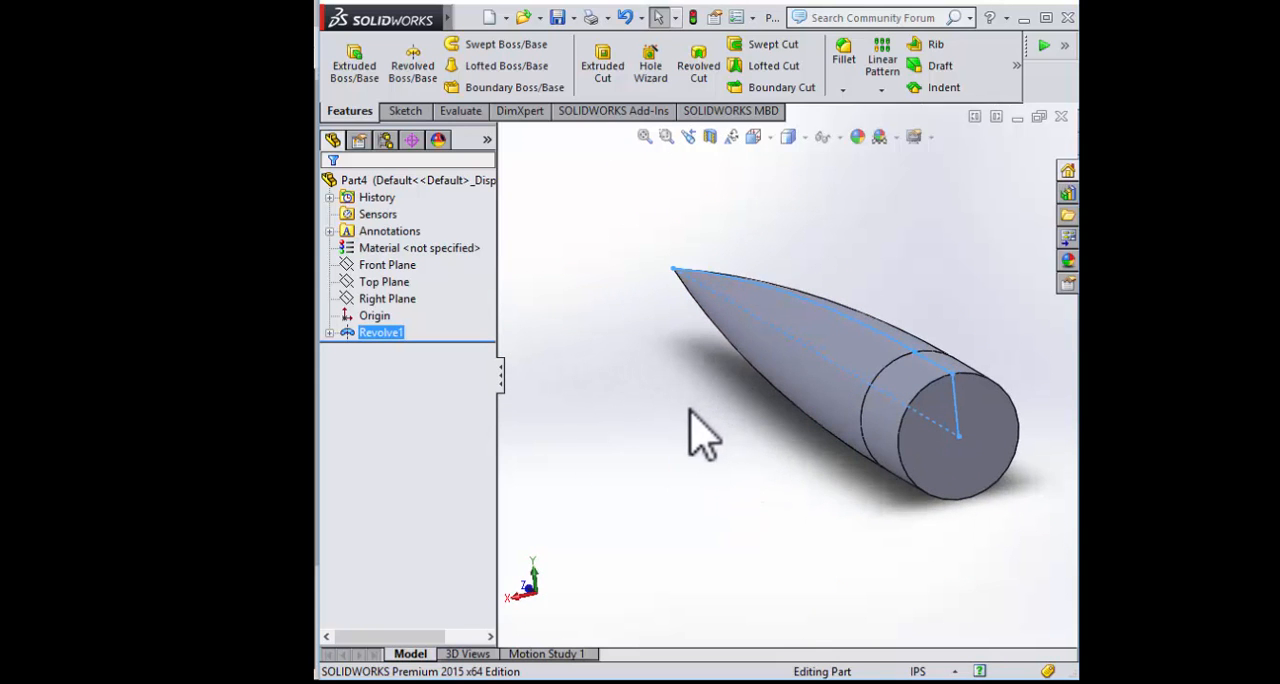
{"action": "left_click", "coordinate": [329, 333]}
{"action": "left_click", "coordinate": [395, 349]}
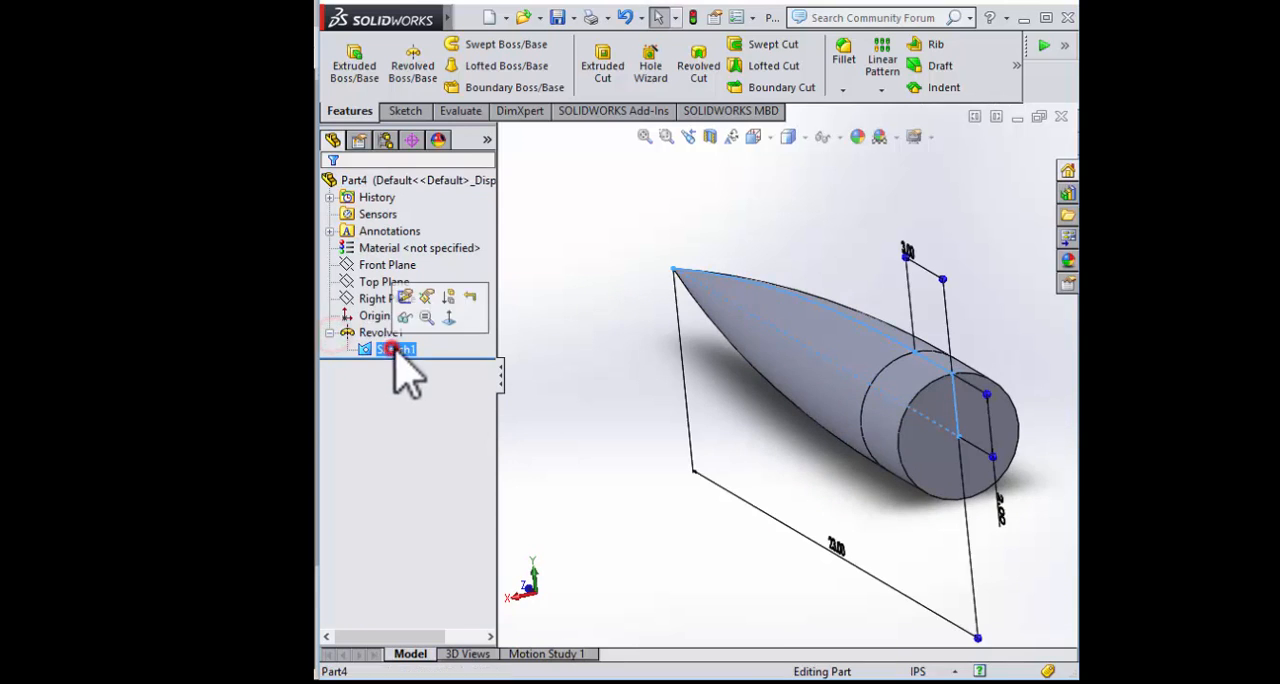
{"action": "left_click", "coordinate": [403, 298]}
Examine the ogive profile and its dimensions against the revolved preview, and exit the sketch
{"action": "scroll", "coordinate": [756, 416], "scroll_direction": "up", "scroll_amount": 2}
{"action": "scroll", "coordinate": [729, 423], "scroll_direction": "down", "scroll_amount": 1}
{"action": "middle_click_drag", "start_coordinate": [729, 423], "coordinate": [731, 394]}
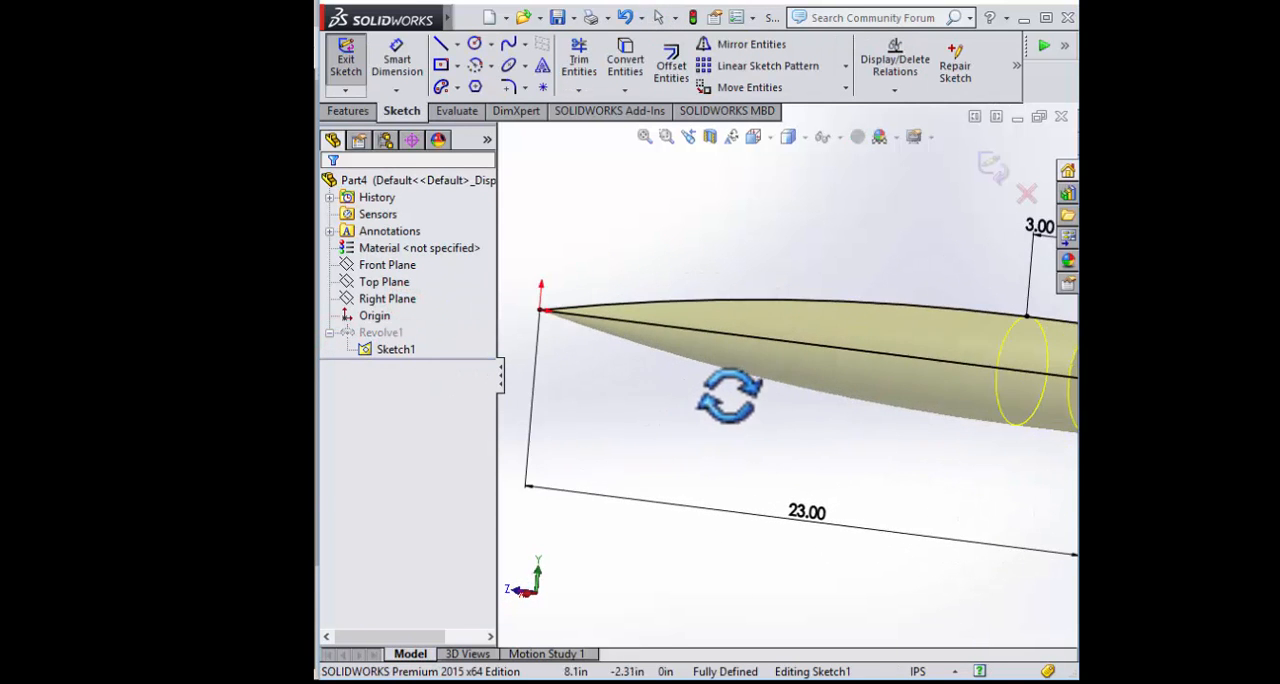
{"action": "scroll", "coordinate": [777, 377], "scroll_direction": "up", "scroll_amount": 4}
{"action": "scroll", "coordinate": [777, 377], "scroll_direction": "down", "scroll_amount": 1}
{"action": "scroll", "coordinate": [838, 370], "scroll_direction": "up", "scroll_amount": 5}
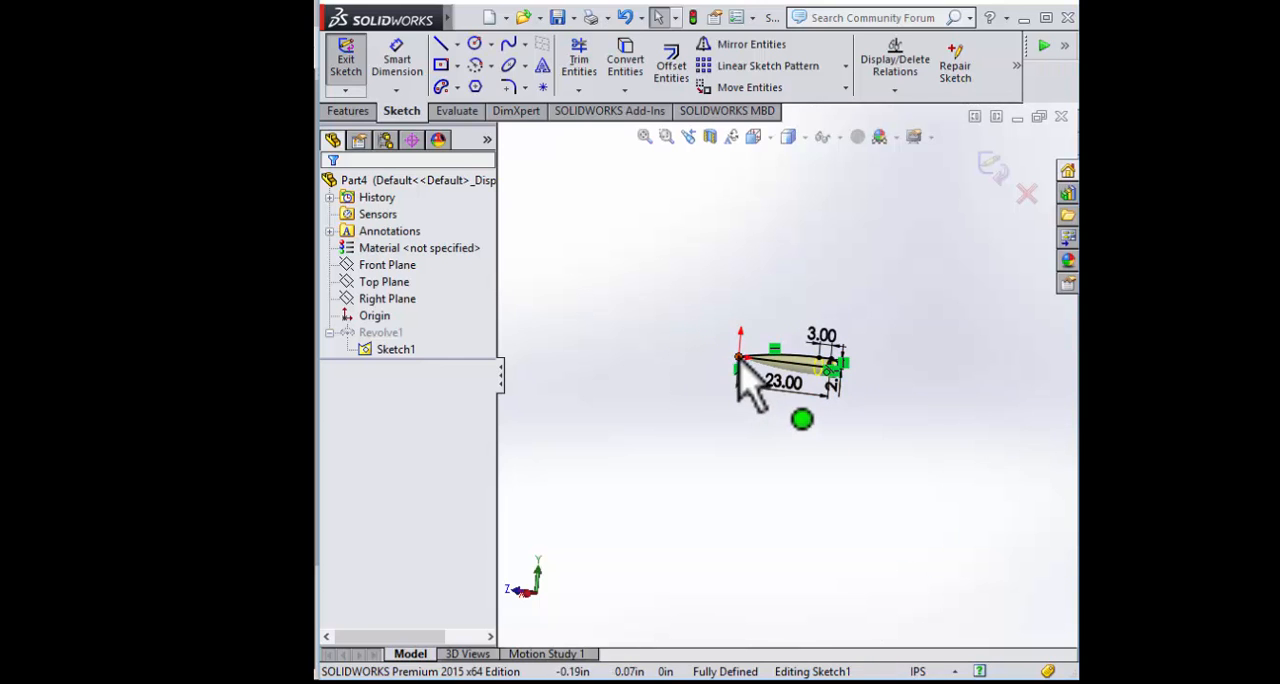
{"action": "scroll", "coordinate": [790, 400], "scroll_direction": "down", "scroll_amount": 4}
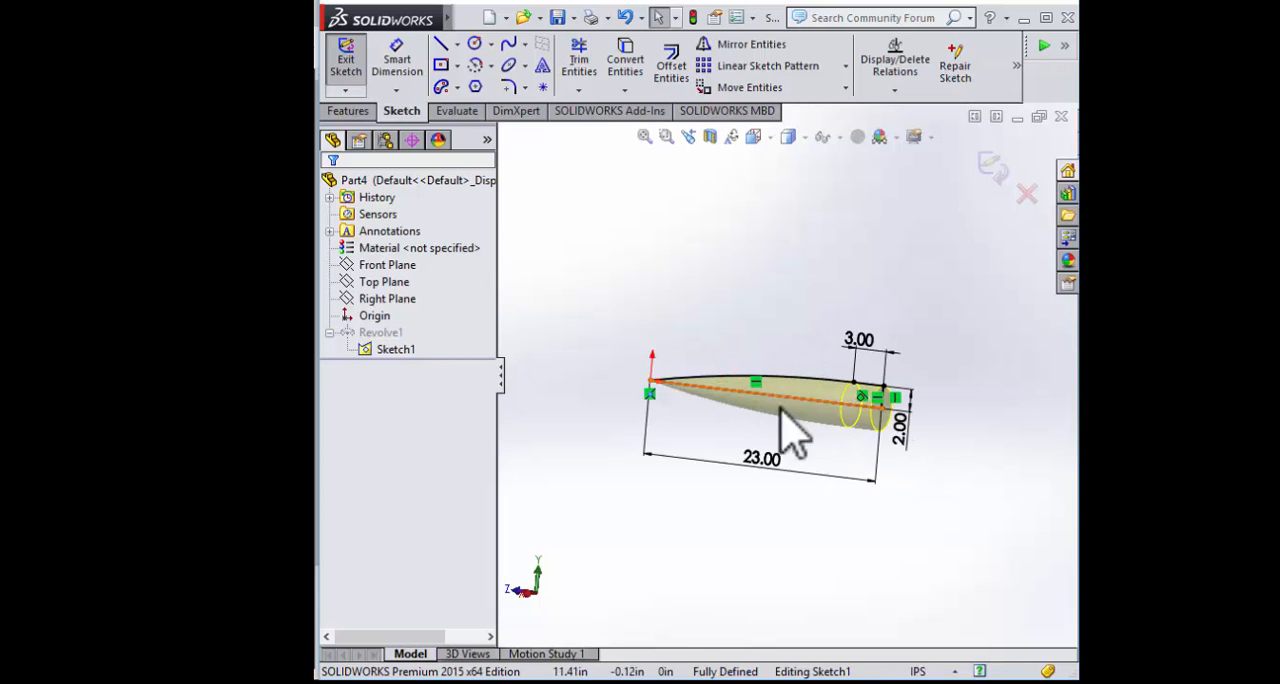
{"action": "middle_click_drag", "start_coordinate": [780, 410], "coordinate": [731, 457]}
{"action": "scroll", "coordinate": [769, 424], "scroll_direction": "down", "scroll_amount": 3}
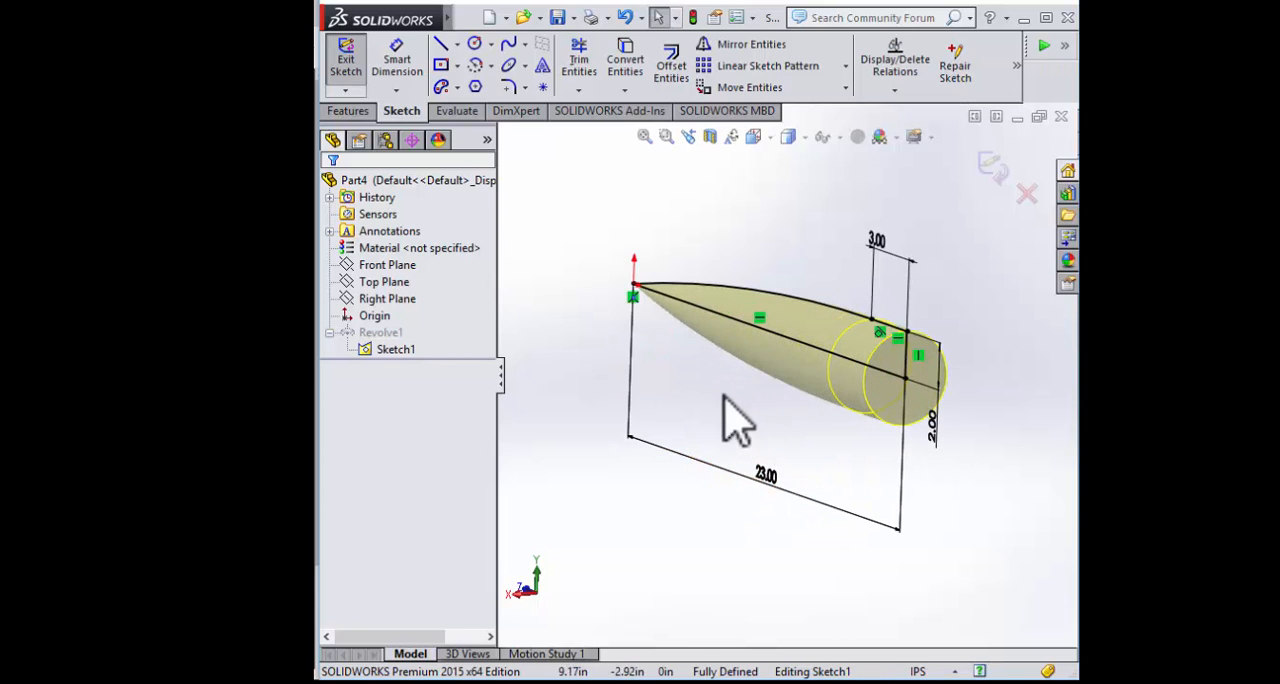
{"action": "scroll", "coordinate": [790, 285], "scroll_direction": "down", "scroll_amount": 2}
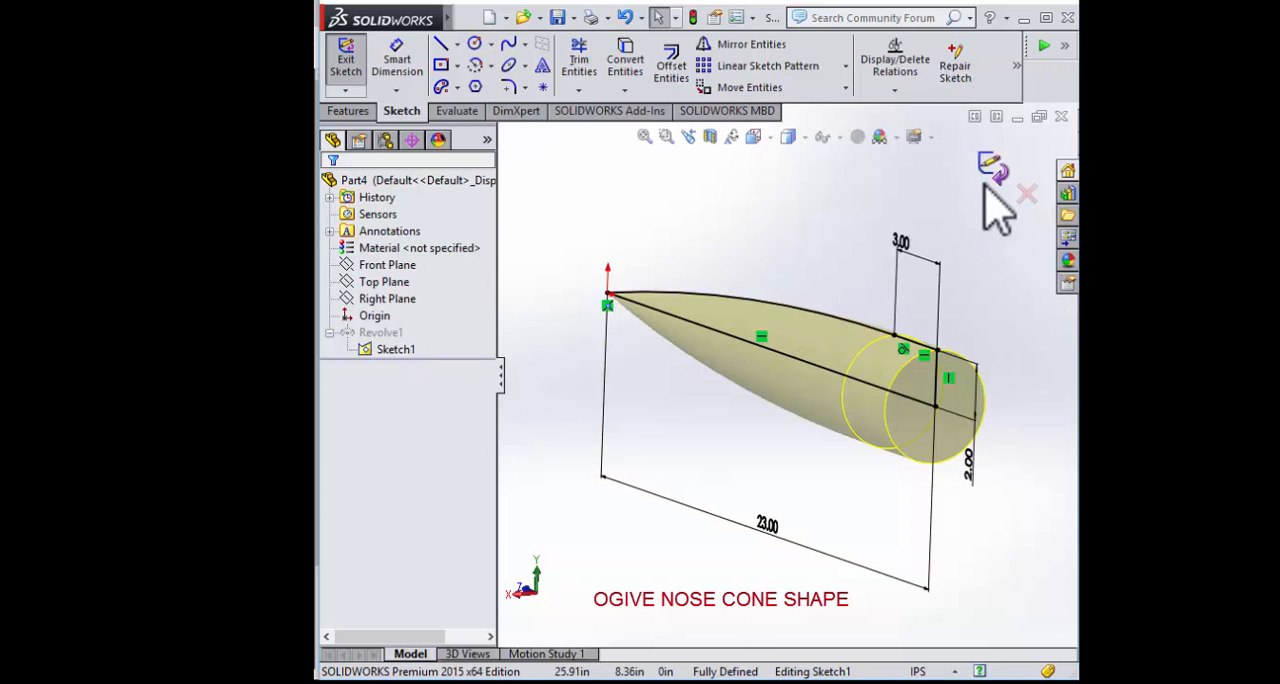
{"action": "mouse_move", "coordinate": [934, 284]}
{"action": "middle_mouse_down"}
{"action": "mouse_move", "coordinate": [880, 245]}
{"action": "mouse_move", "coordinate": [766, 380]}
{"action": "middle_mouse_up"}
{"action": "scroll", "coordinate": [760, 375], "scroll_direction": "down", "scroll_amount": 3}
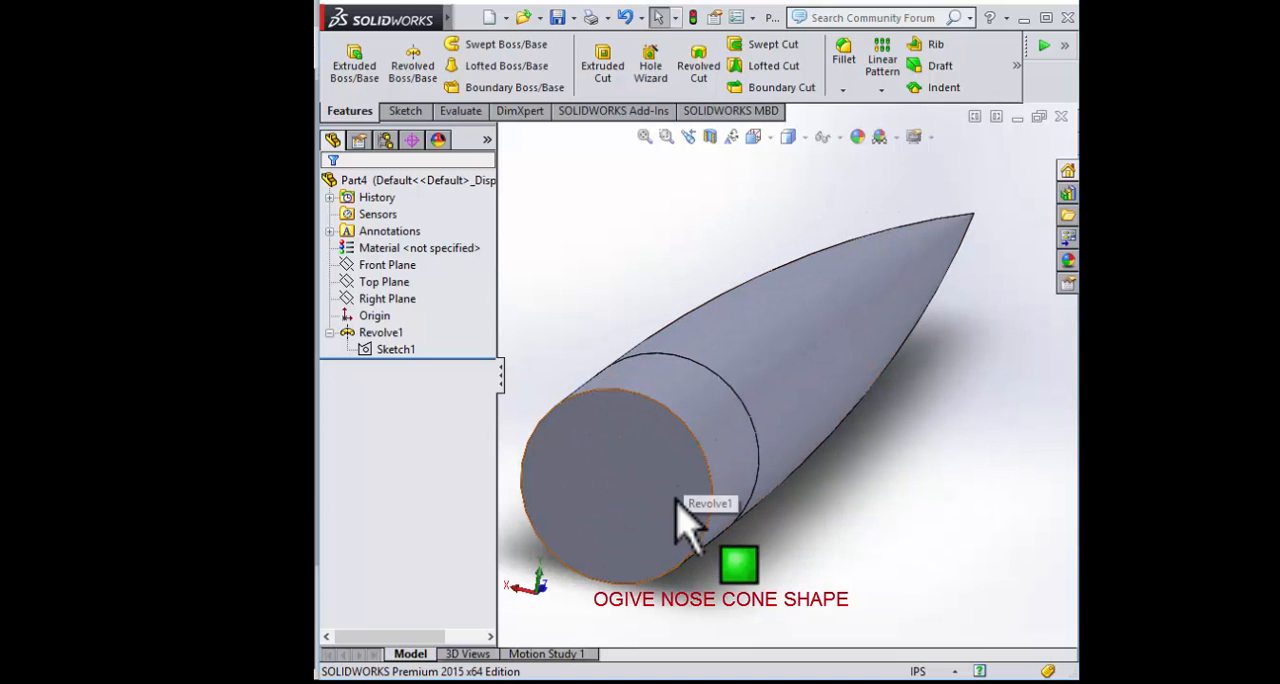
Start a Shell feature on the nose cone and select the flat circular base as the face to remove
{"action": "scroll", "coordinate": [852, 376], "scroll_direction": "up", "scroll_amount": 1}
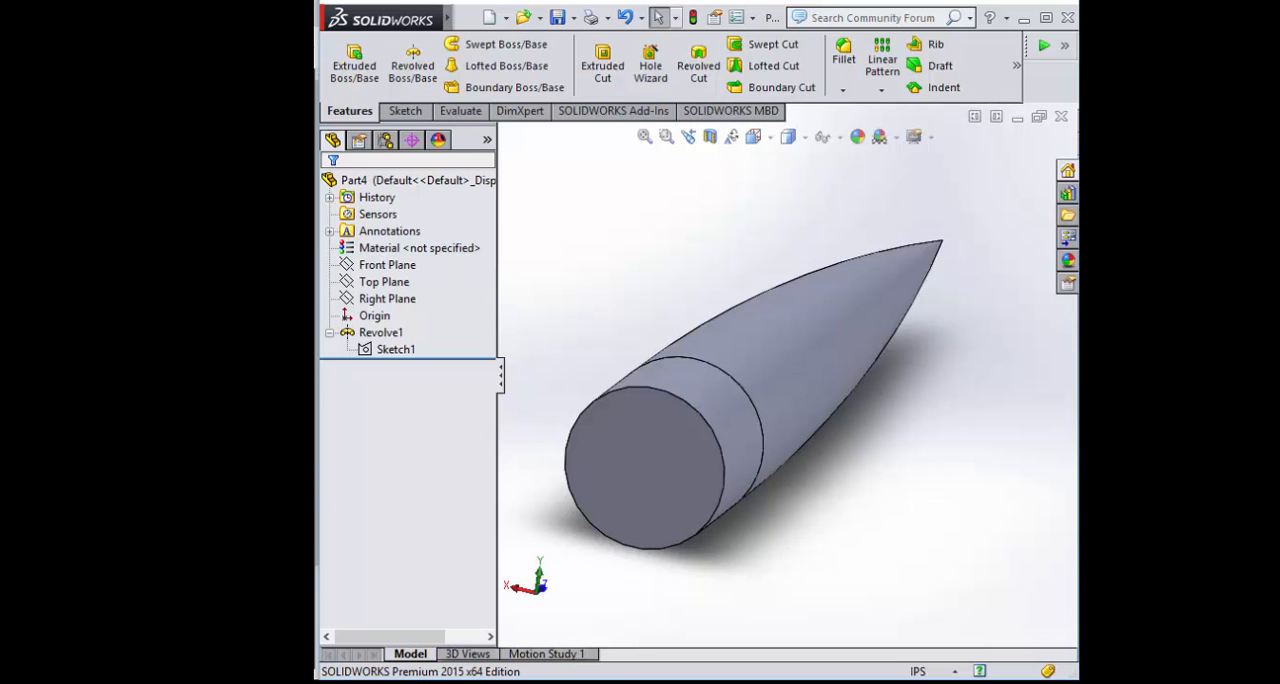
{"action": "mouse_move", "coordinate": [686, 280]}
{"action": "middle_mouse_down"}
{"action": "mouse_move", "coordinate": [663, 263]}
{"action": "mouse_move", "coordinate": [686, 314]}
{"action": "mouse_move", "coordinate": [714, 257]}
{"action": "mouse_move", "coordinate": [720, 282]}
{"action": "mouse_move", "coordinate": [820, 343]}
{"action": "mouse_move", "coordinate": [886, 257]}
{"action": "mouse_move", "coordinate": [920, 289]}
{"action": "middle_mouse_up"}
{"action": "scroll", "coordinate": [940, 325], "scroll_direction": "up", "scroll_amount": 2}
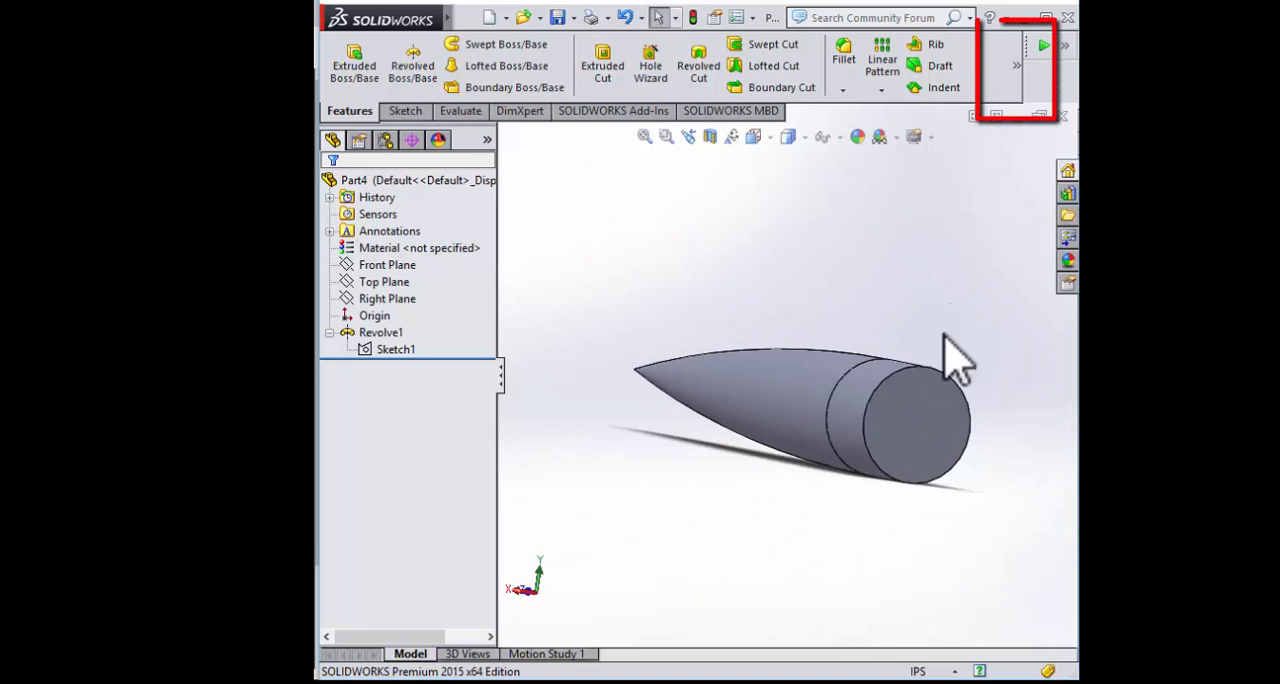
{"action": "scroll", "coordinate": [915, 347], "scroll_direction": "down", "scroll_amount": 2}
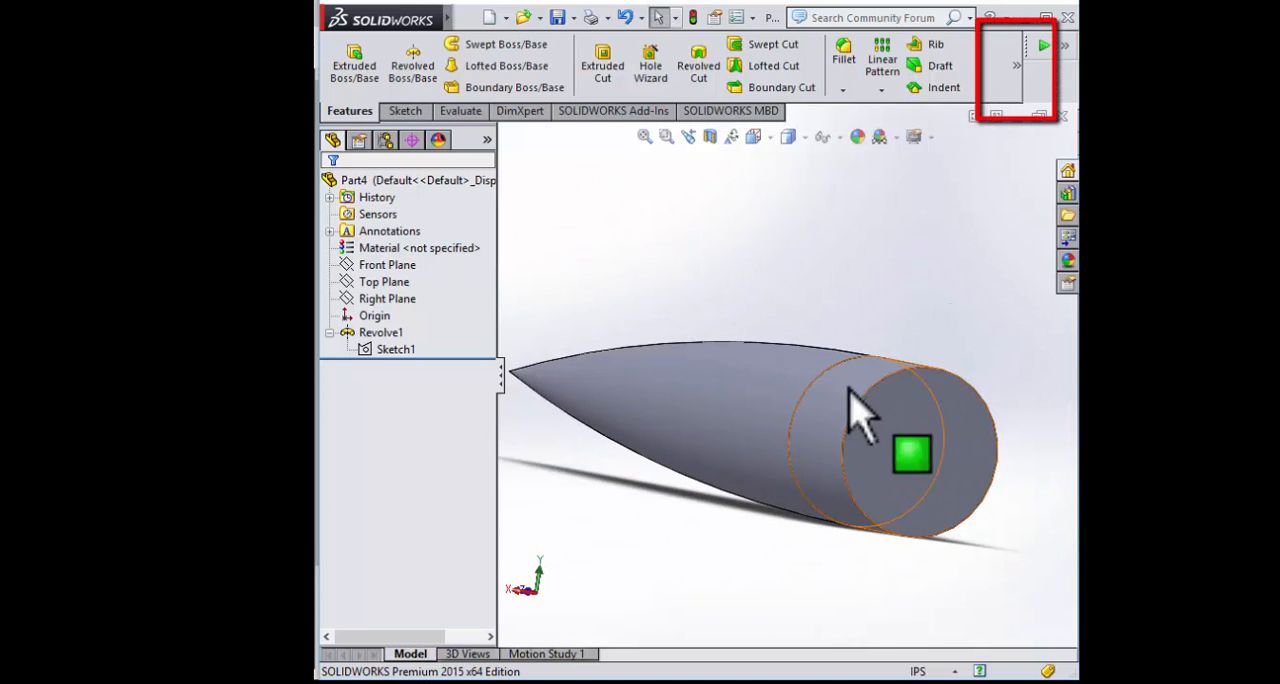
{"action": "left_click", "coordinate": [1016, 68]}
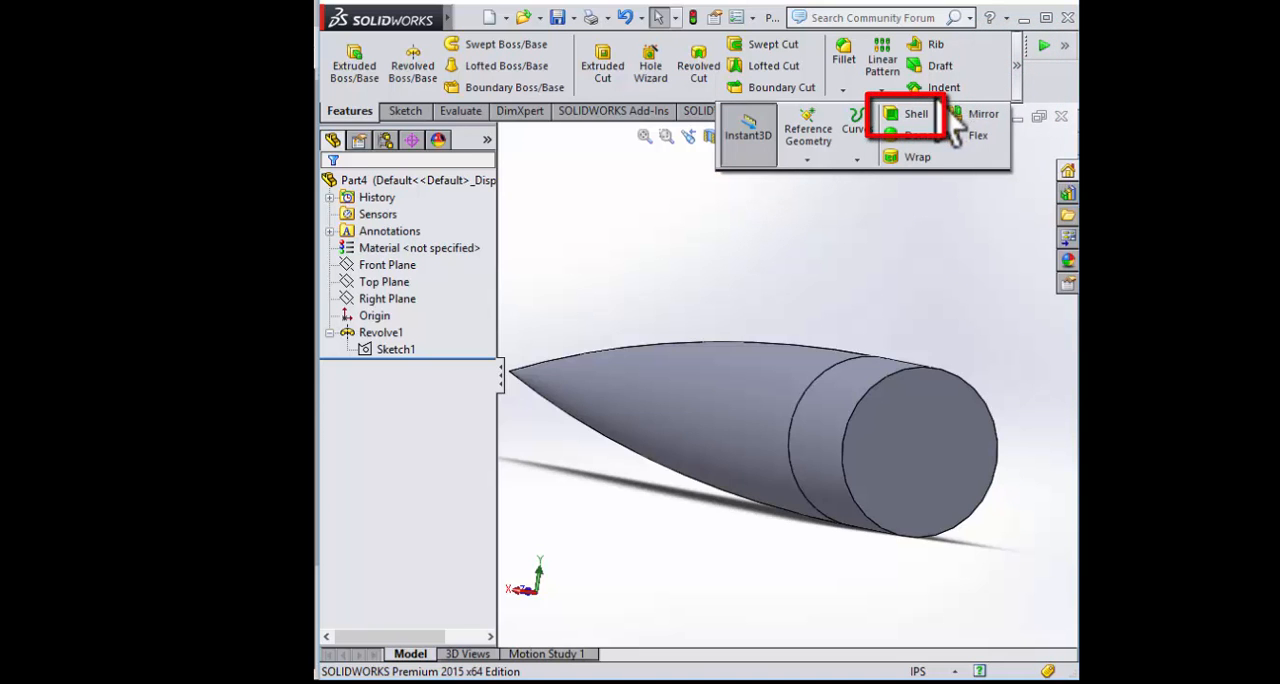
{"action": "left_click", "coordinate": [908, 116]}
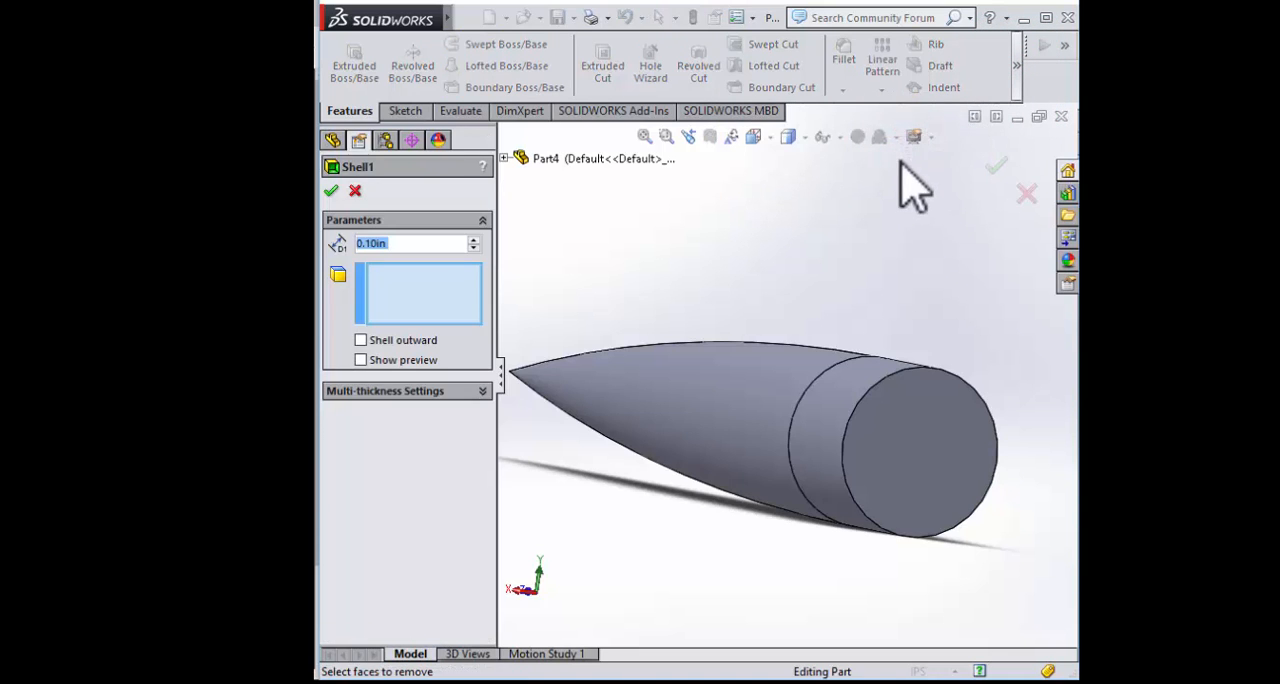
{"action": "middle_click_drag", "start_coordinate": [790, 258], "coordinate": [823, 251]}
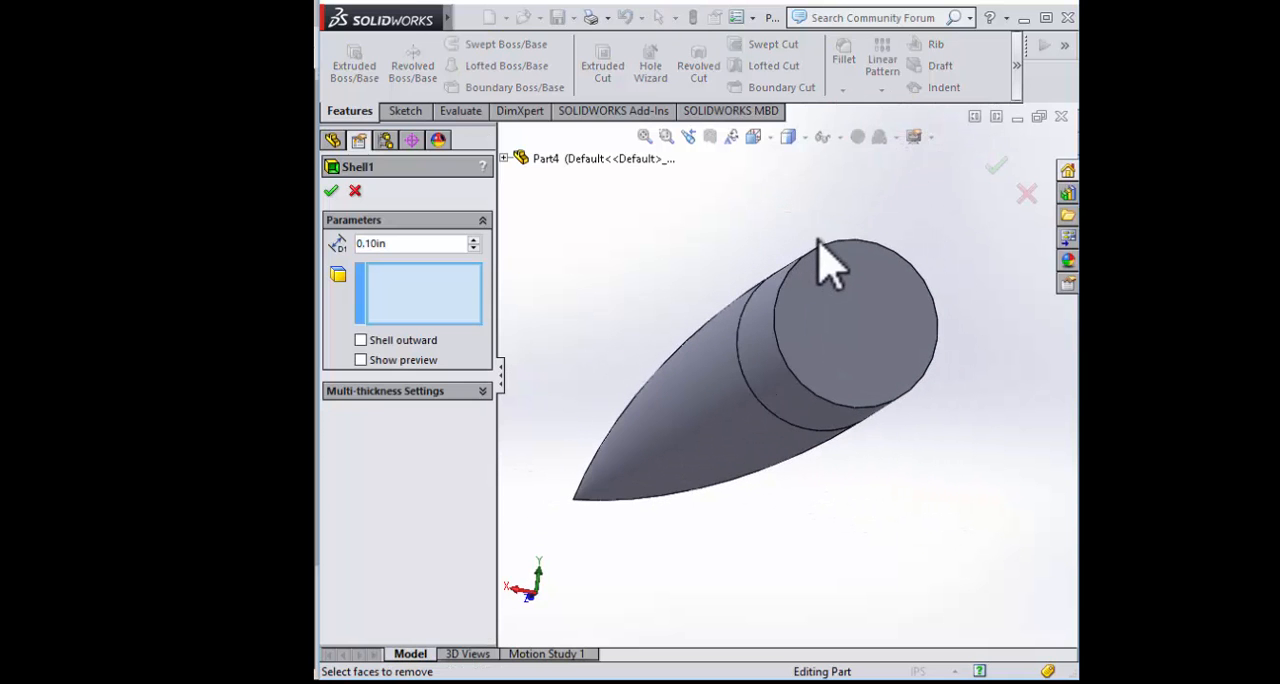
{"action": "left_click", "coordinate": [846, 321]}
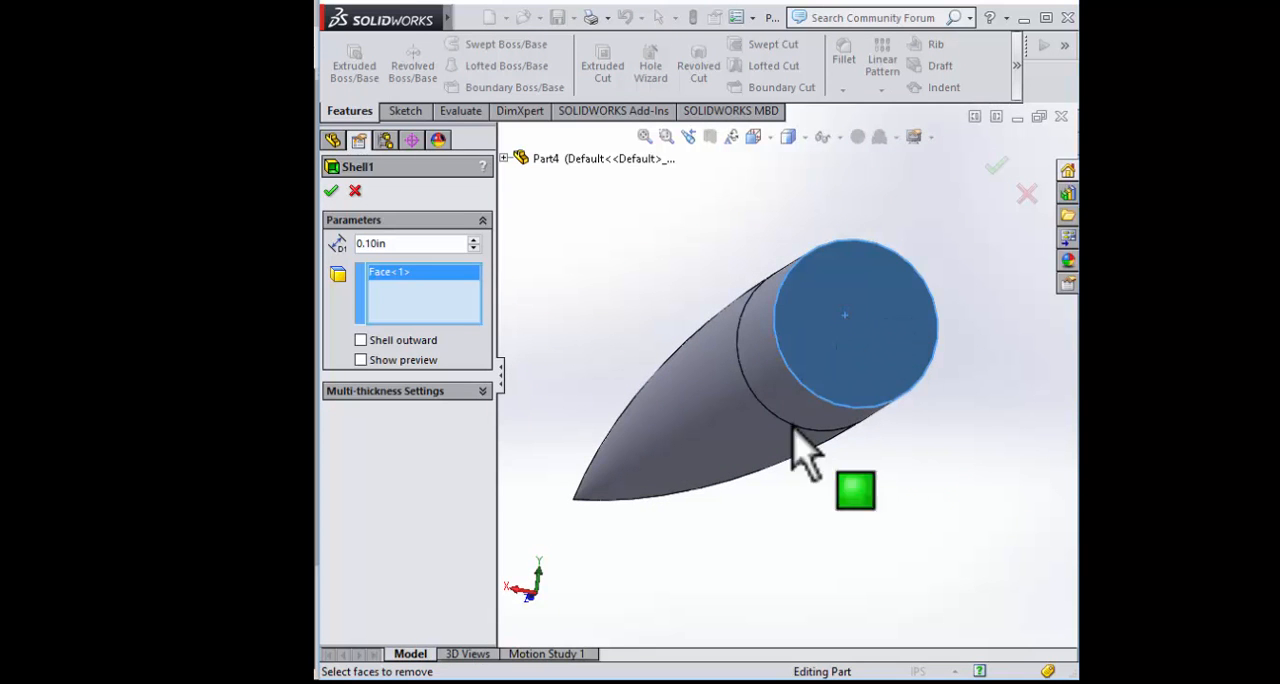
Set the shell thickness to 0.125 in, show its preview and apply the shell to the nose cone
{"action": "middle_click_drag", "start_coordinate": [700, 543], "coordinate": [874, 529]}
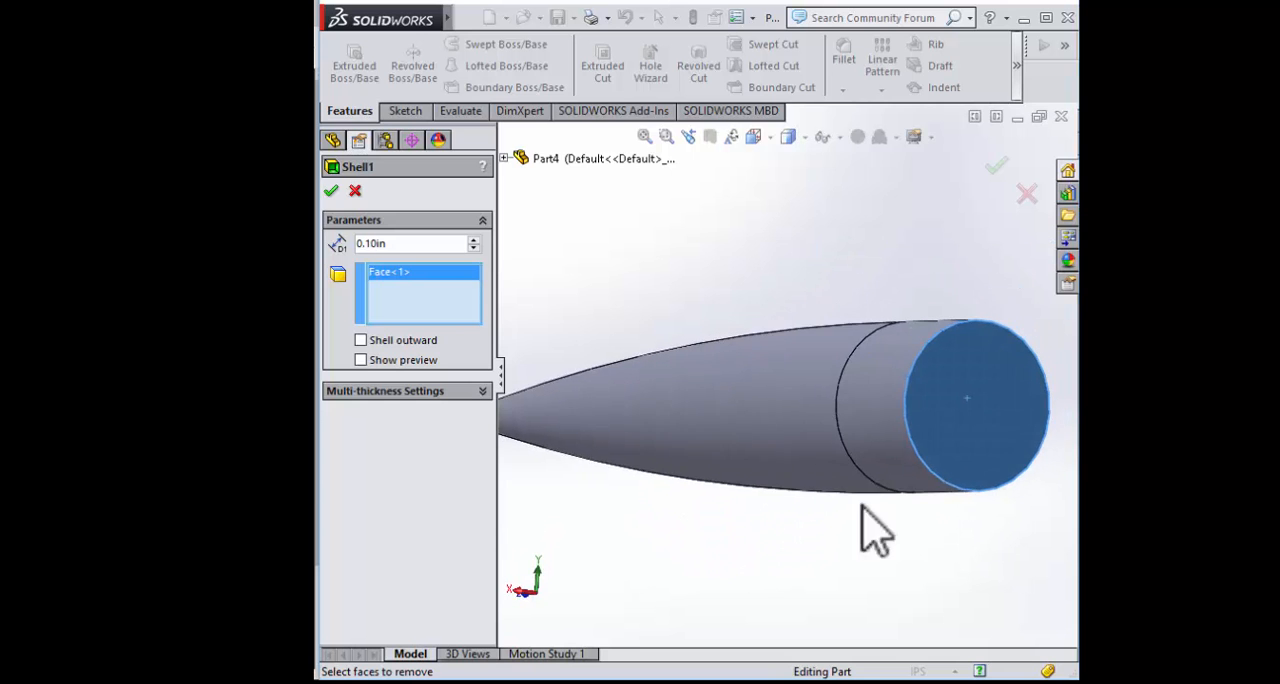
{"action": "scroll", "coordinate": [943, 443], "scroll_direction": "up", "scroll_amount": 4}
{"action": "scroll", "coordinate": [723, 366], "scroll_direction": "down", "scroll_amount": 3}
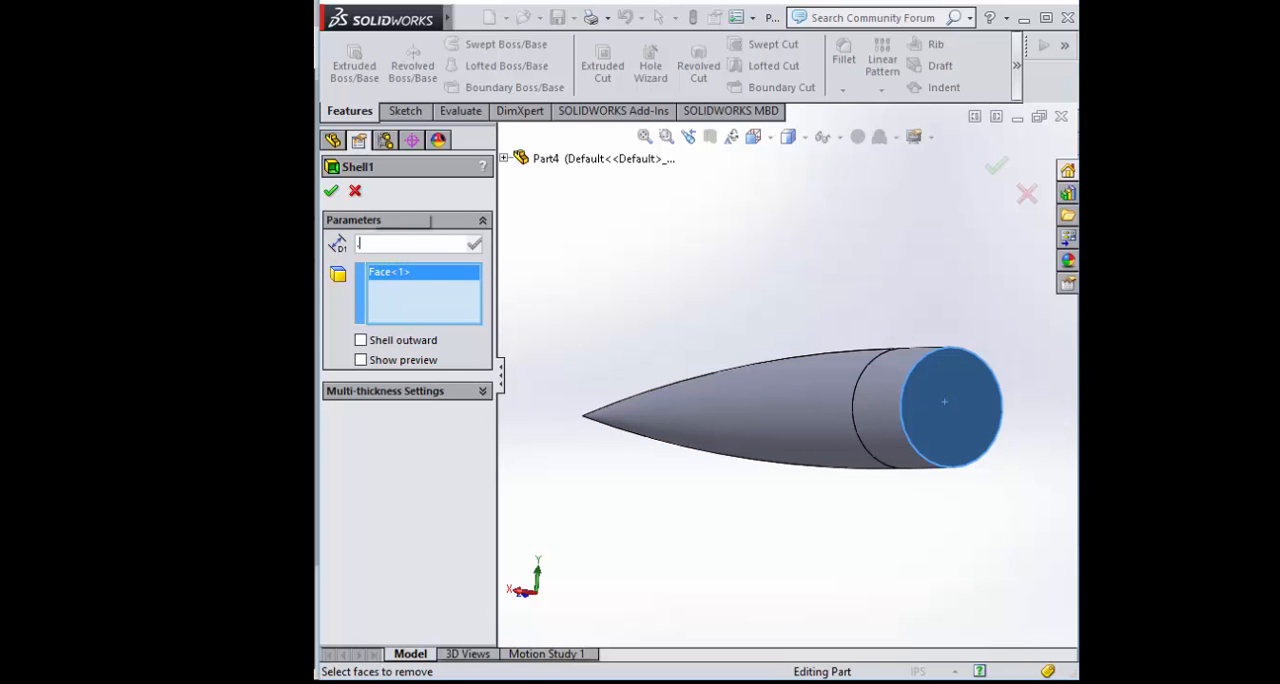
{"action": "type", "text": "0.125"}
{"action": "left_click", "coordinate": [447, 490]}
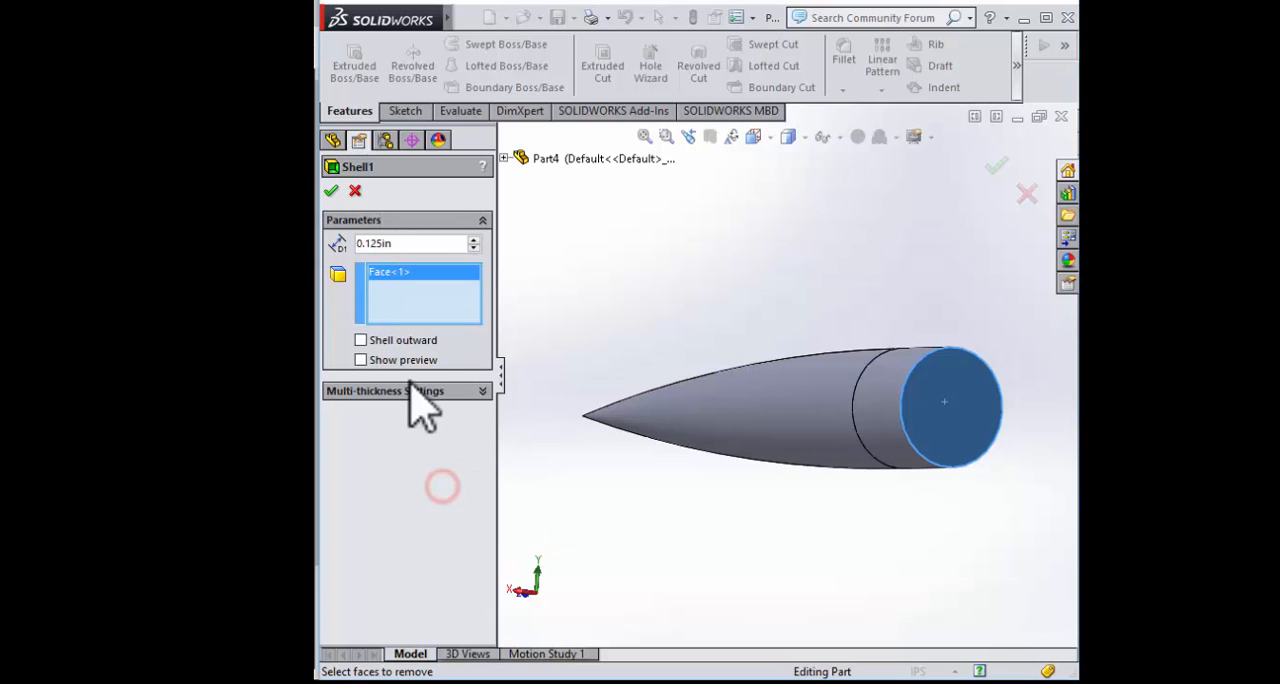
{"action": "middle_click_drag", "start_coordinate": [672, 482], "coordinate": [691, 457]}
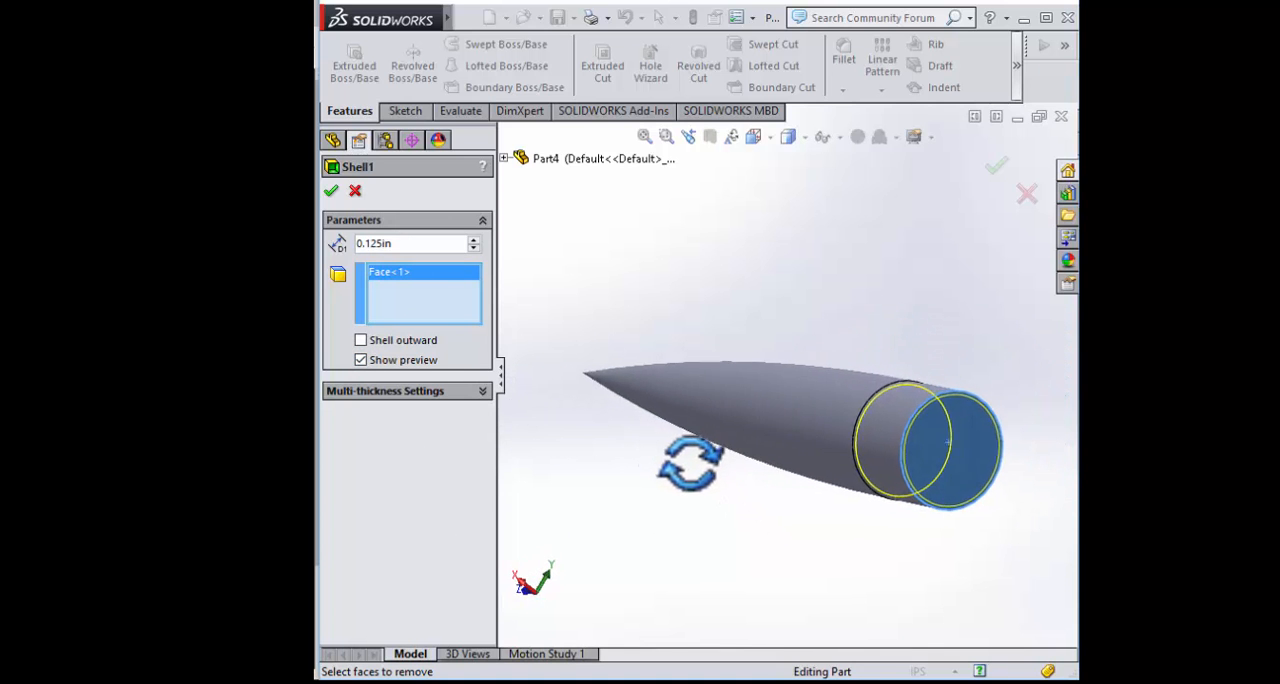
{"action": "left_click", "coordinate": [331, 191]}
Examine the shelled nose cone's open base and outer shape from several angles, and collapse the revolve feature
{"action": "middle_click_drag", "start_coordinate": [860, 320], "coordinate": [923, 523]}
{"action": "left_click", "coordinate": [745, 478]}
{"action": "left_click", "coordinate": [811, 299]}
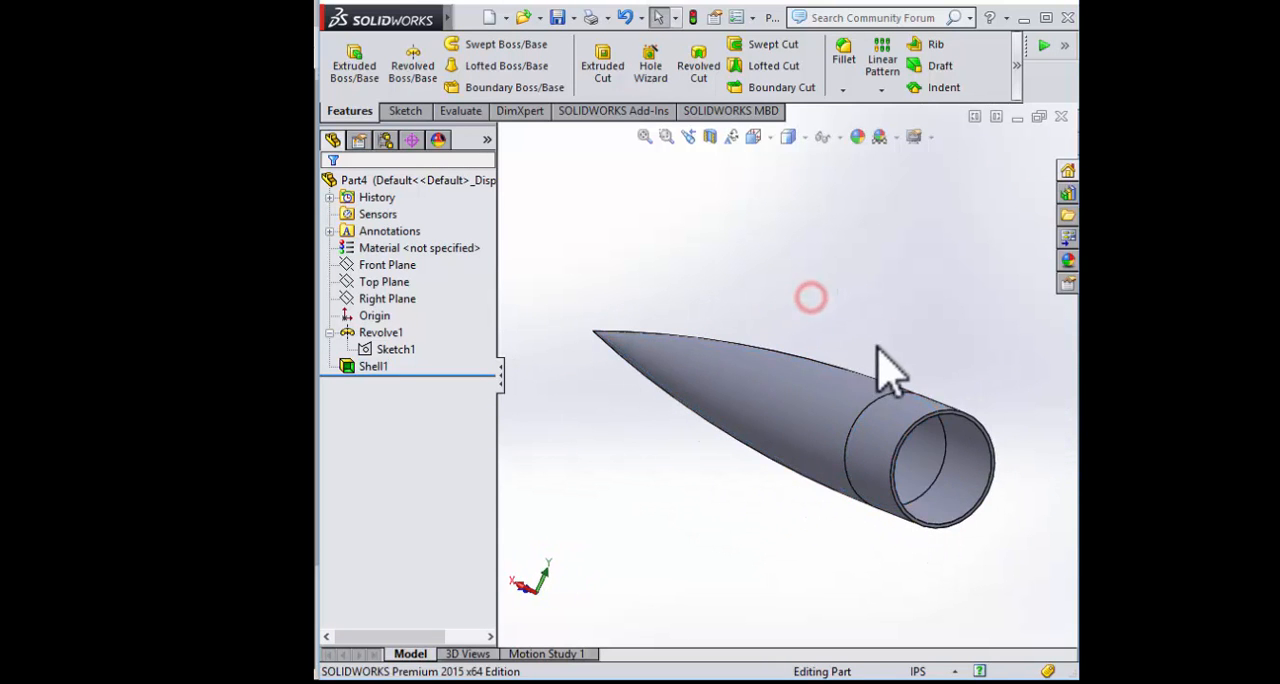
{"action": "middle_click_drag", "start_coordinate": [888, 370], "coordinate": [820, 380]}
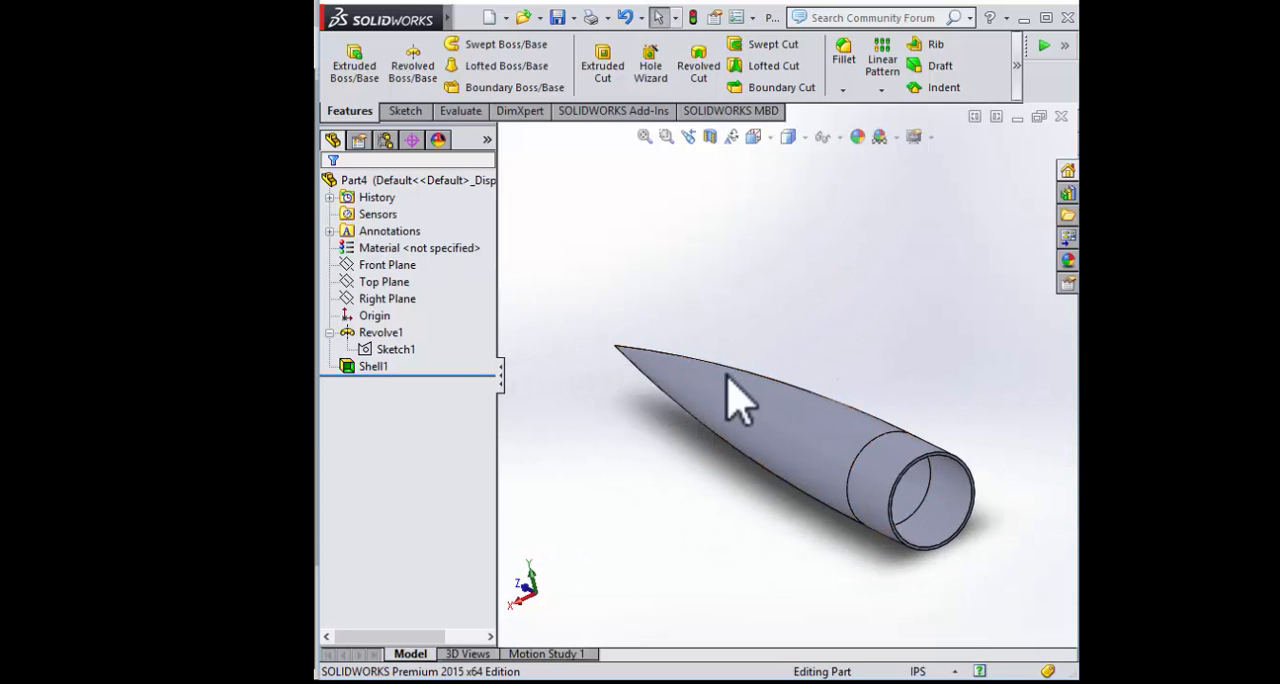
{"action": "left_click", "coordinate": [329, 332]}
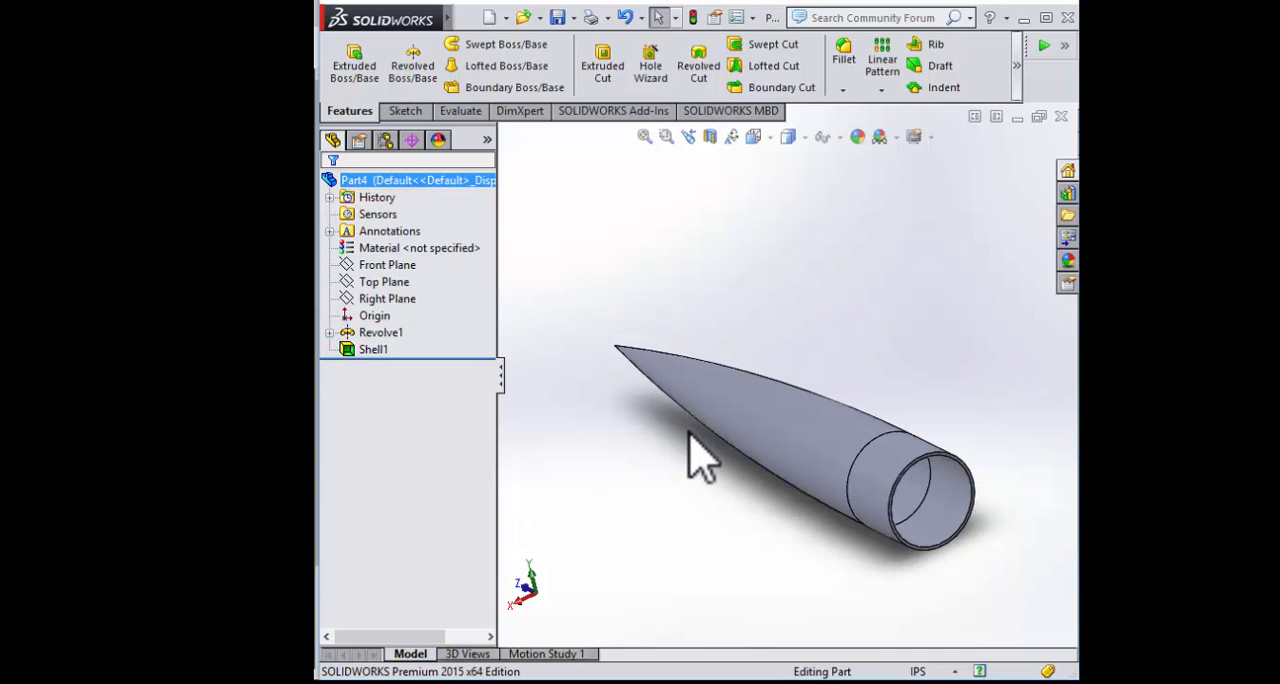
{"action": "mouse_move", "coordinate": [650, 296]}
{"action": "middle_mouse_down"}
{"action": "mouse_move", "coordinate": [666, 277]}
{"action": "mouse_move", "coordinate": [686, 291]}
{"action": "mouse_move", "coordinate": [777, 486]}
{"action": "mouse_move", "coordinate": [850, 556]}
{"action": "mouse_move", "coordinate": [820, 537]}
{"action": "mouse_move", "coordinate": [857, 457]}
{"action": "mouse_move", "coordinate": [871, 380]}
{"action": "mouse_move", "coordinate": [812, 290]}
{"action": "mouse_move", "coordinate": [786, 271]}
{"action": "mouse_move", "coordinate": [829, 314]}
{"action": "mouse_move", "coordinate": [723, 314]}
{"action": "mouse_move", "coordinate": [631, 364]}
{"action": "middle_mouse_up"}
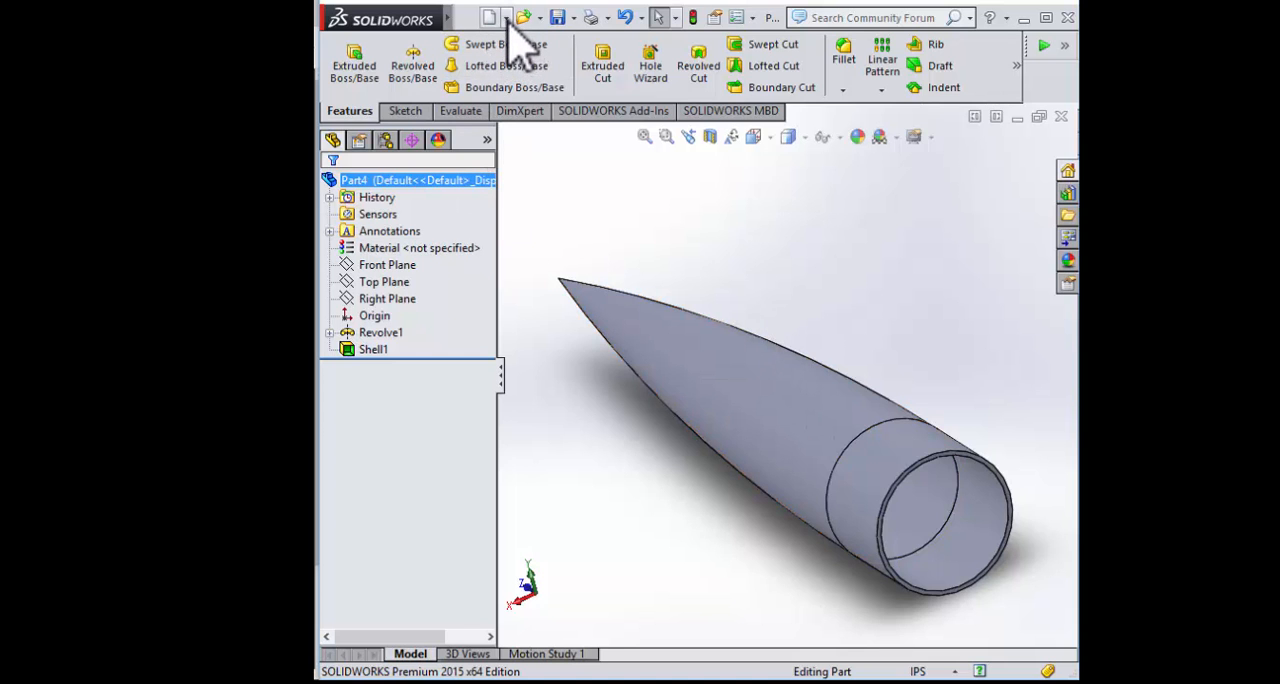
Save the part under the file name "Nose cone" in the models folder
{"action": "left_click", "coordinate": [468, 17]}
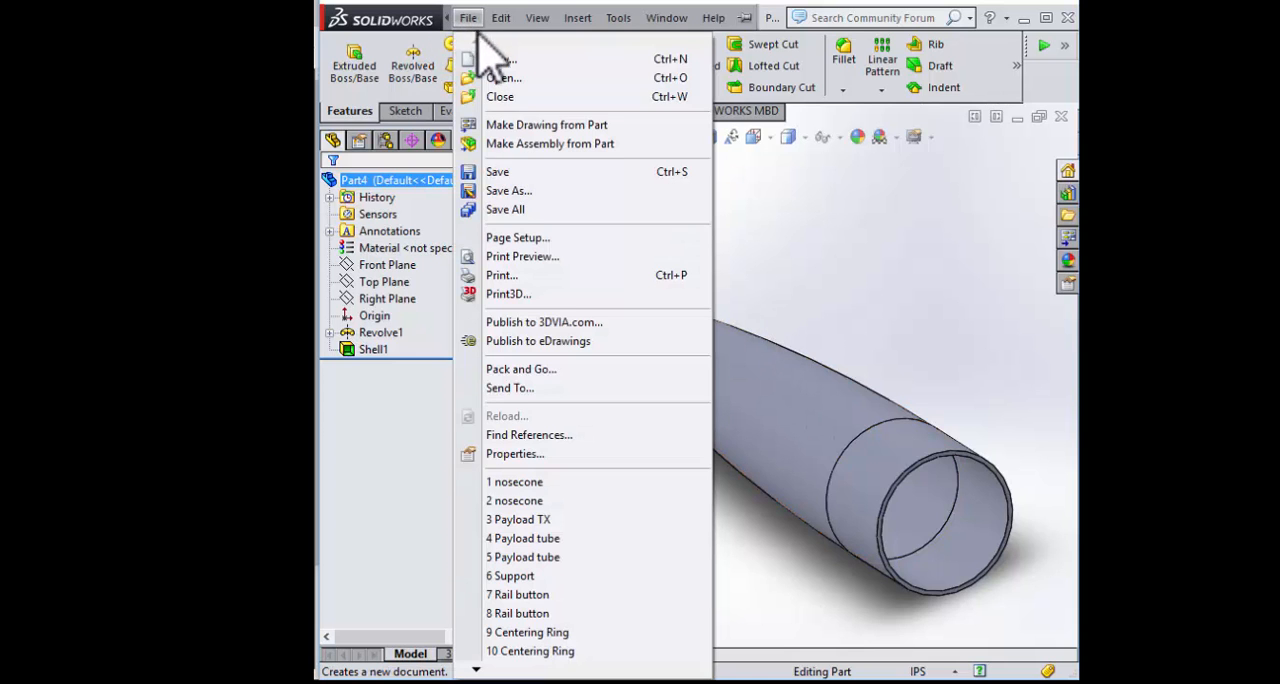
{"action": "left_click", "coordinate": [507, 190]}
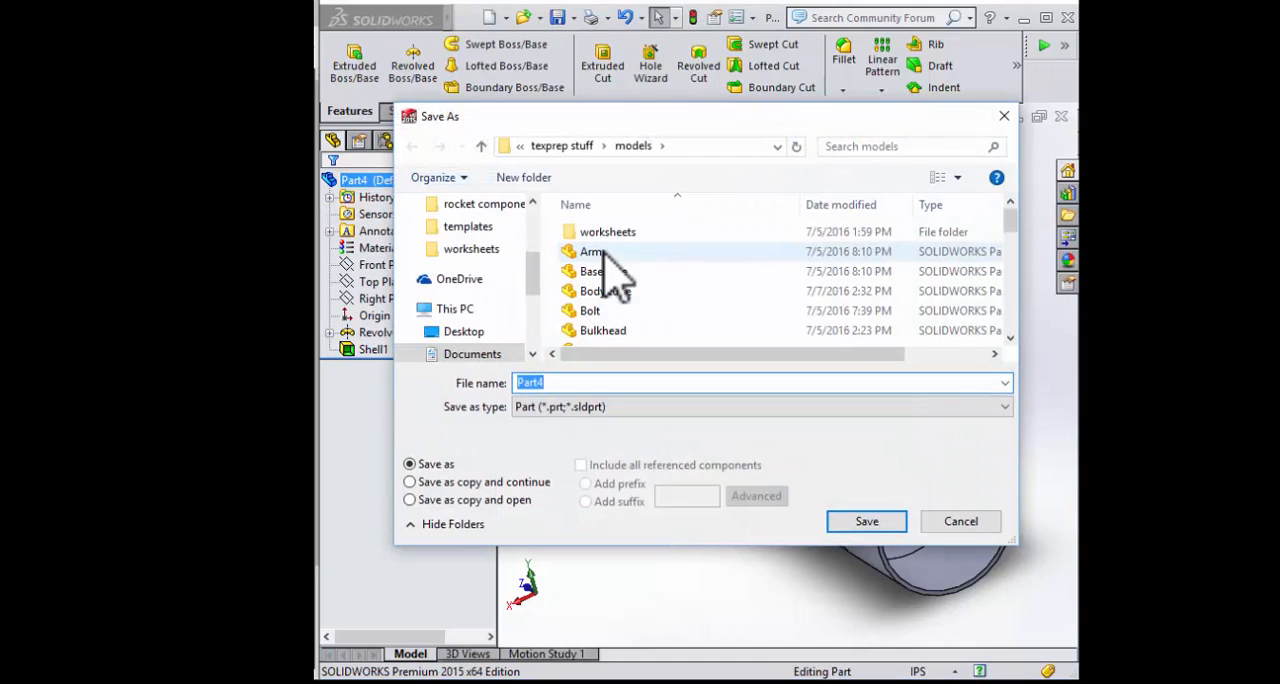
{"action": "type", "text": "Nose"}
{"action": "type", "text": "cone"}
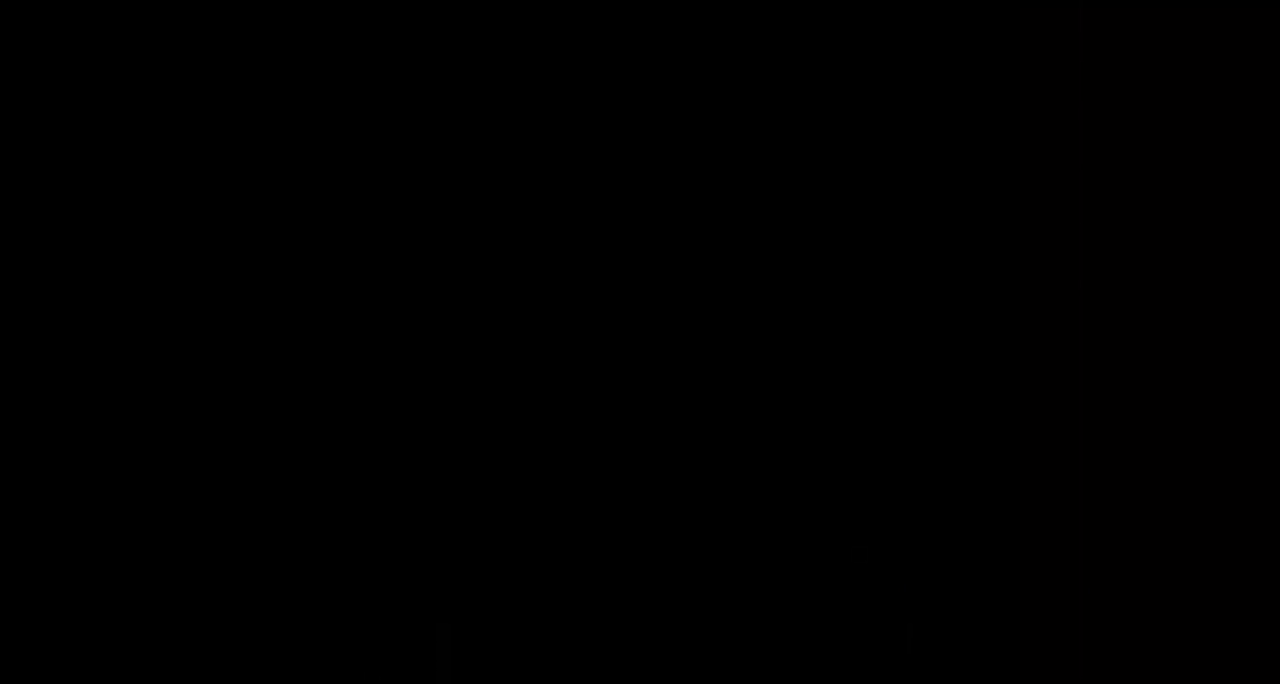